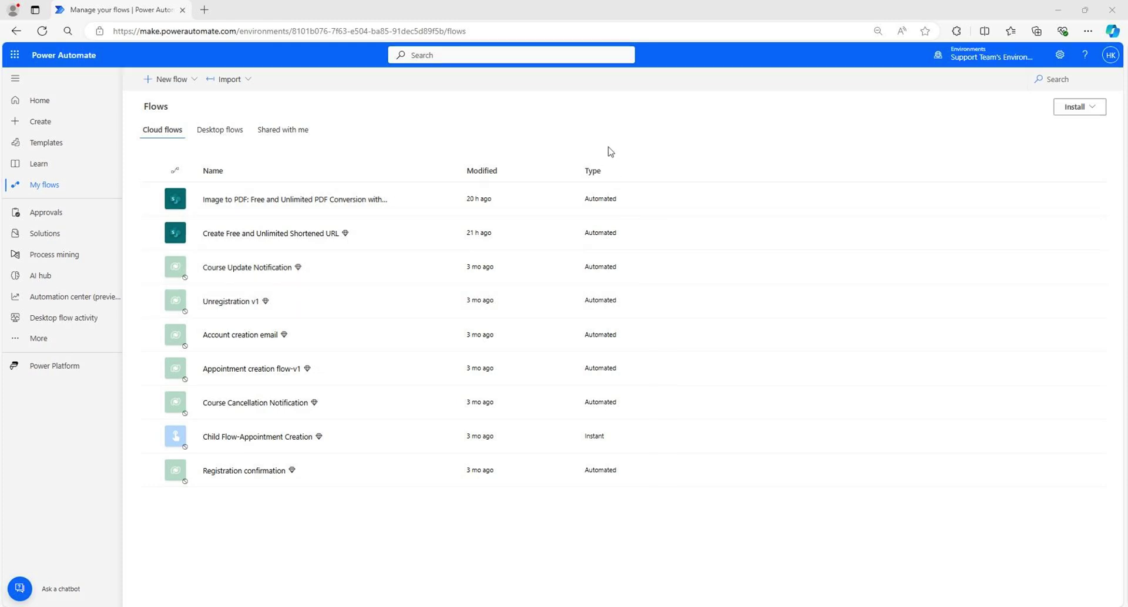
Create a new instant cloud flow from blank that uses the "Manually trigger a flow" trigger.
left_click(174, 87)
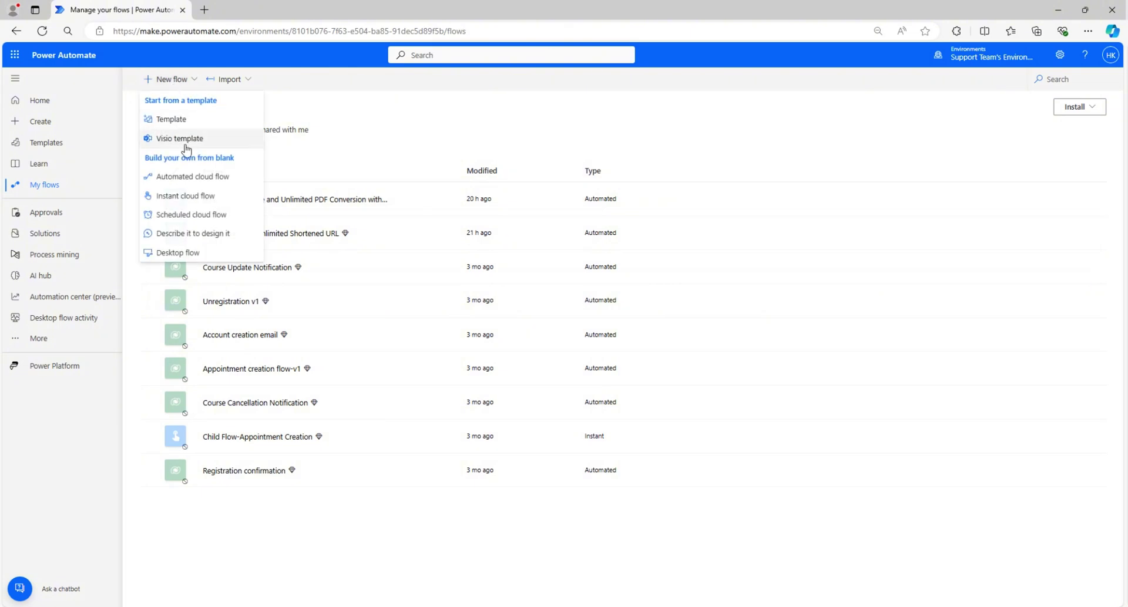
left_click(256, 197)
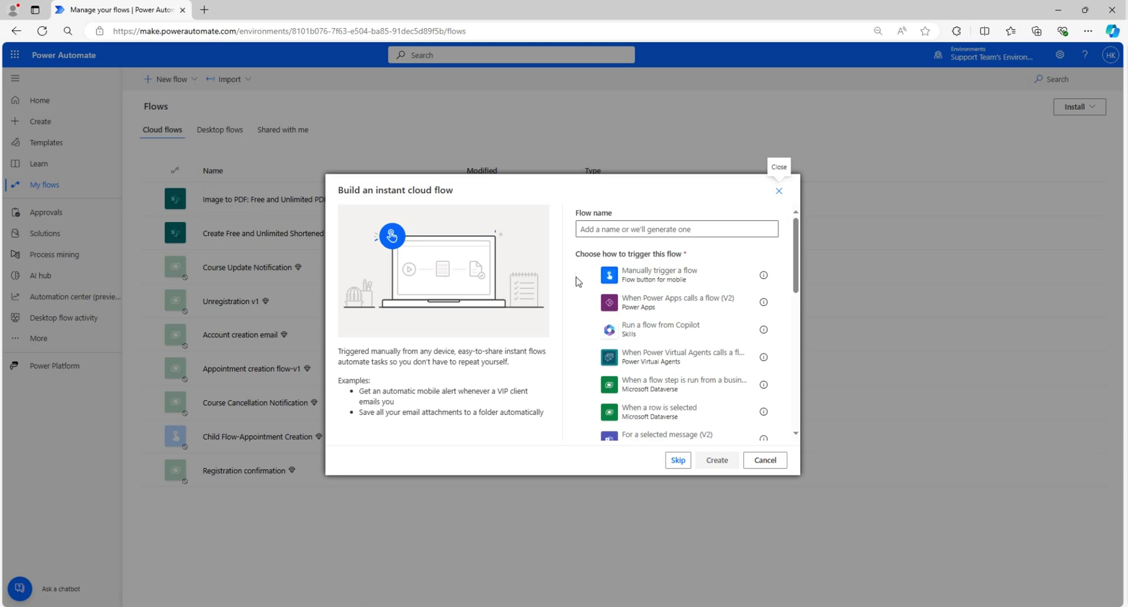
left_click(620, 281)
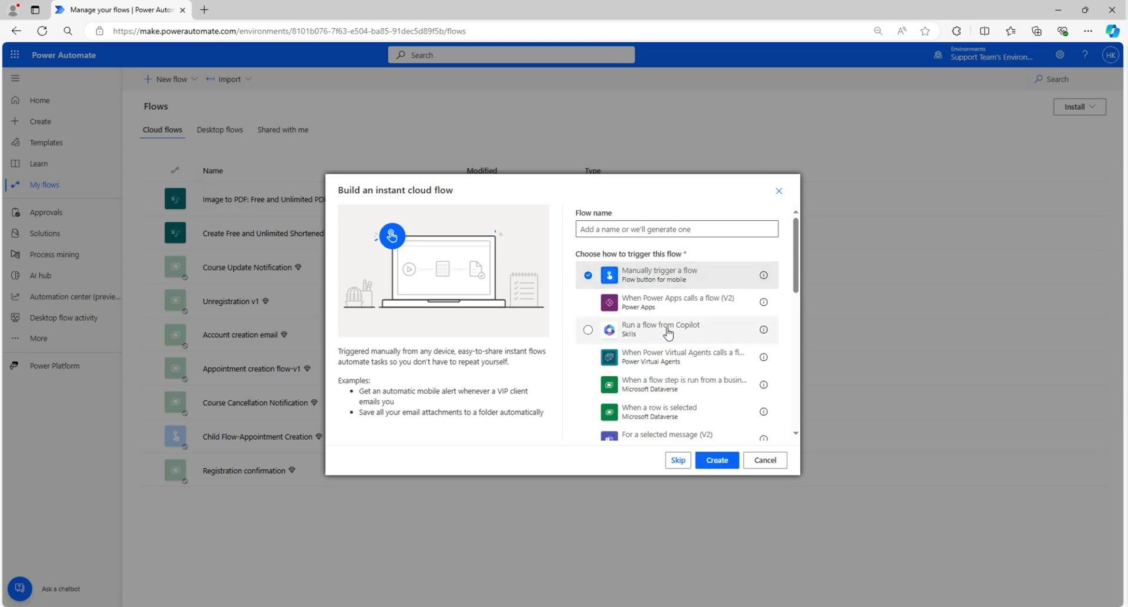
left_click(712, 461)
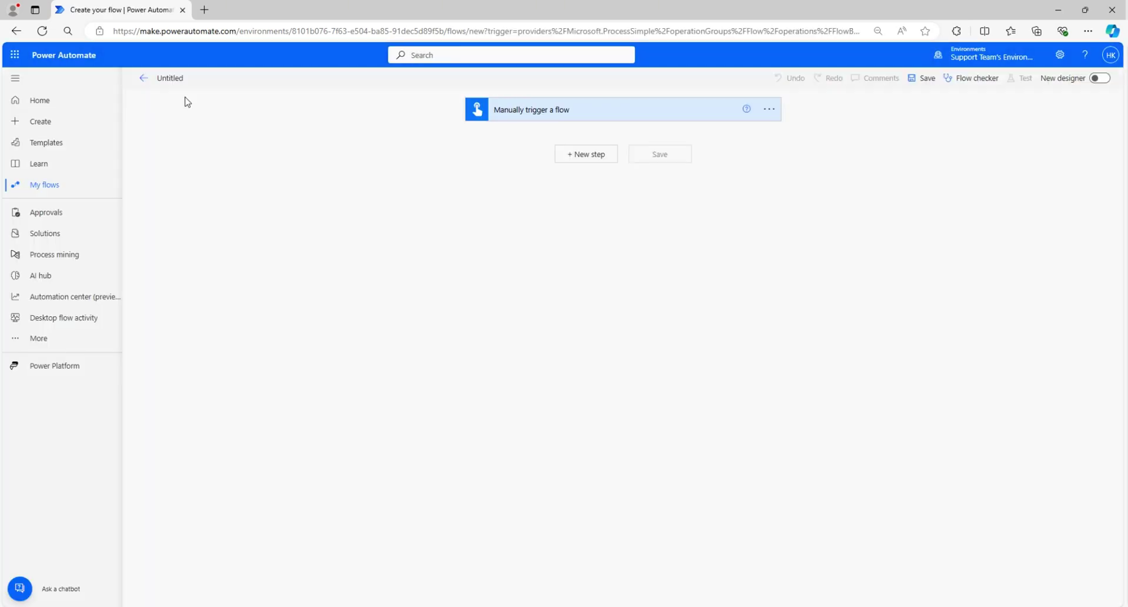
Rename the untitled flow as "Dynamic Email Query Handler".
left_click(170, 79)
type("Dynamic Email Query Handler")
key("Return")
left_click(580, 155)
type("Send an HTTP request")
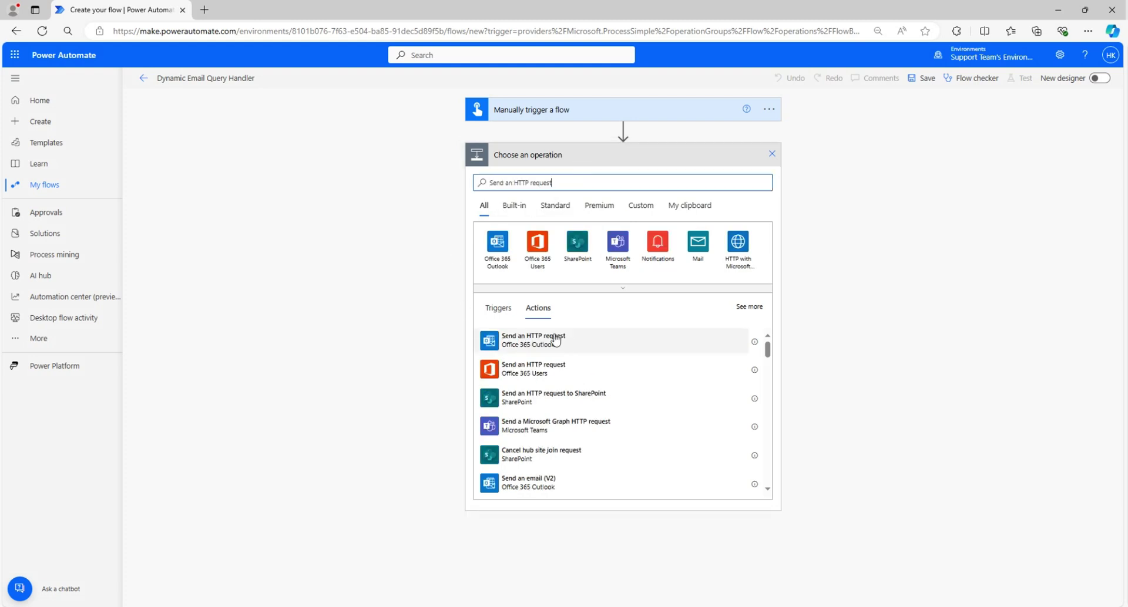
left_click(595, 351)
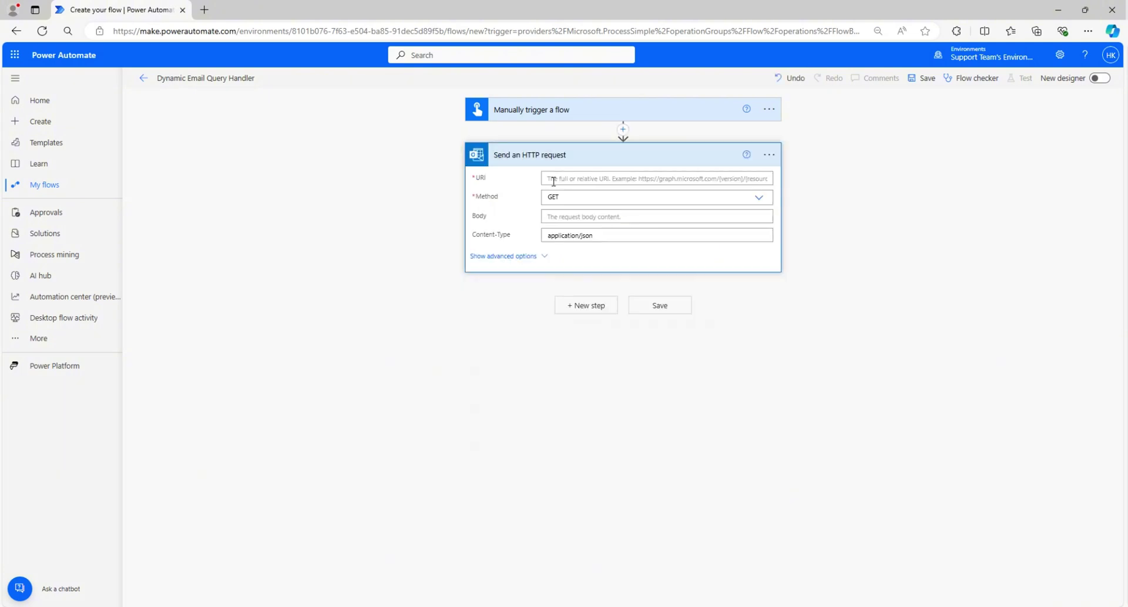
left_click(553, 182)
type("https://graph.microsoft.com/v1.0/users/you_email_adress/mailFolders/Inbox/messages?&$select=sender,subject,body&top=50")
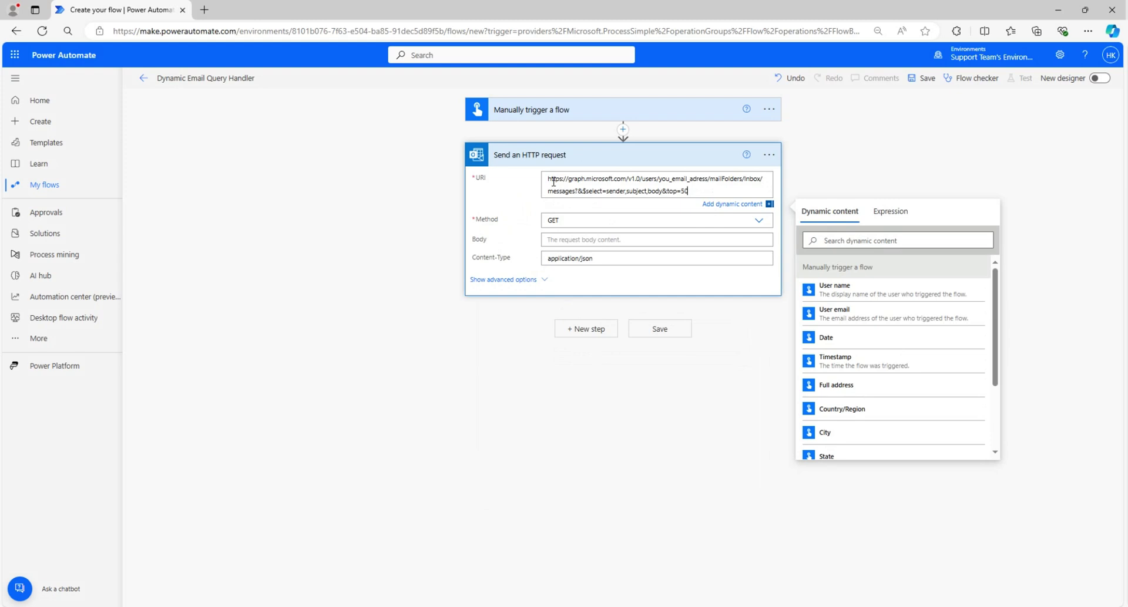
left_click(769, 155)
left_click(803, 191)
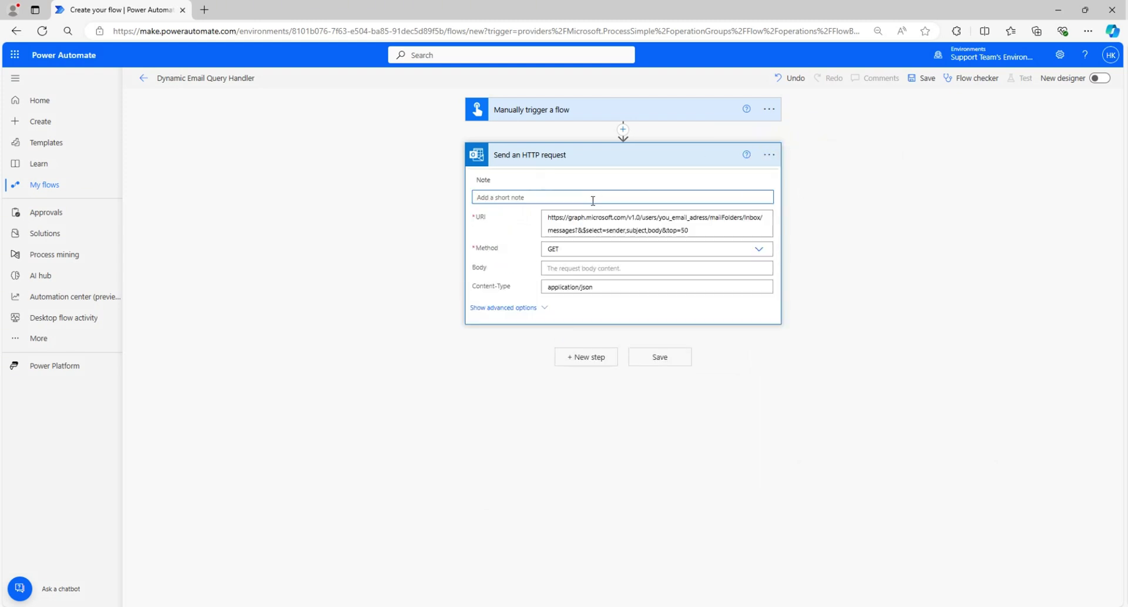
type("https://graph.microsoft.com/v1.0/users/you_email_adress/mailFolders/Inbox/messages?&$select=sender,subject,body&top=50")
left_click(531, 225)
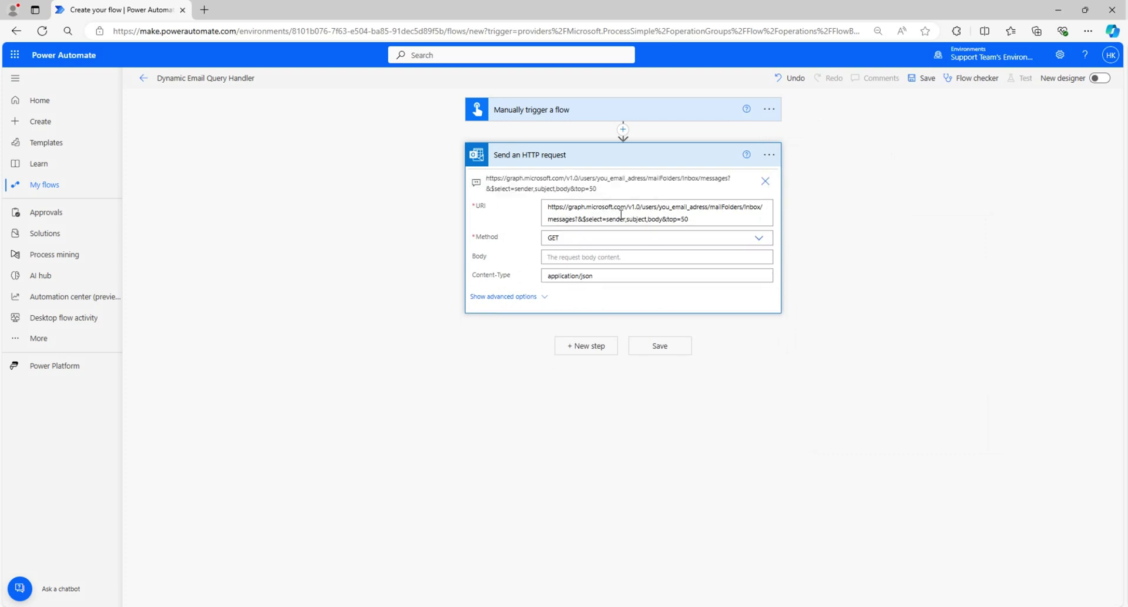
Replace the you_email_adress placeholder in the HTTP request's URI with the mailbox's actual email address.
left_click(660, 208)
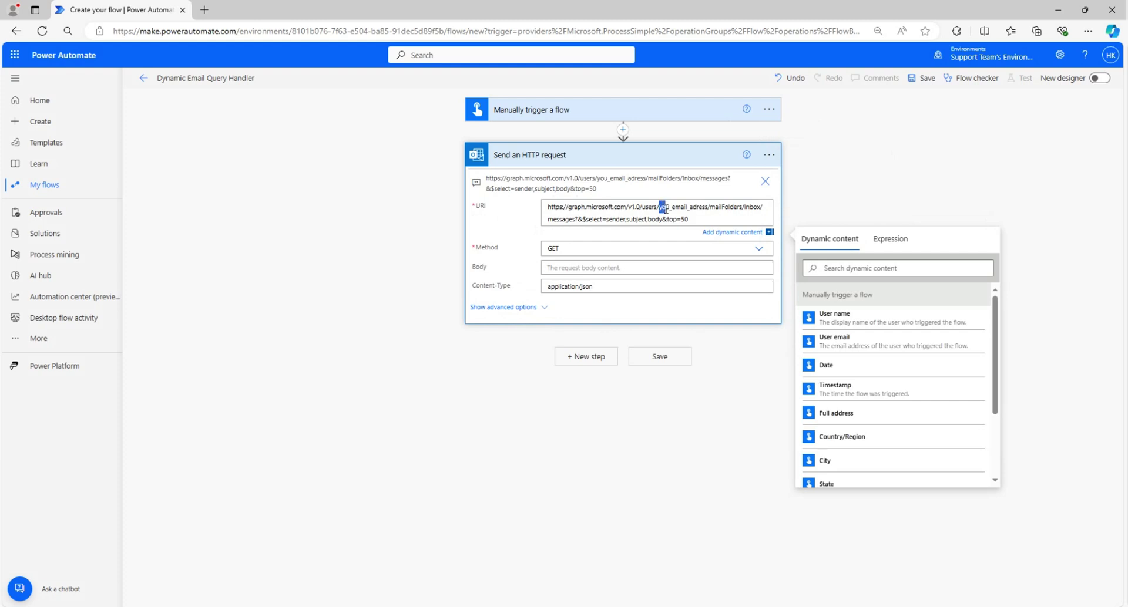
left_click_drag(664, 208, 708, 208)
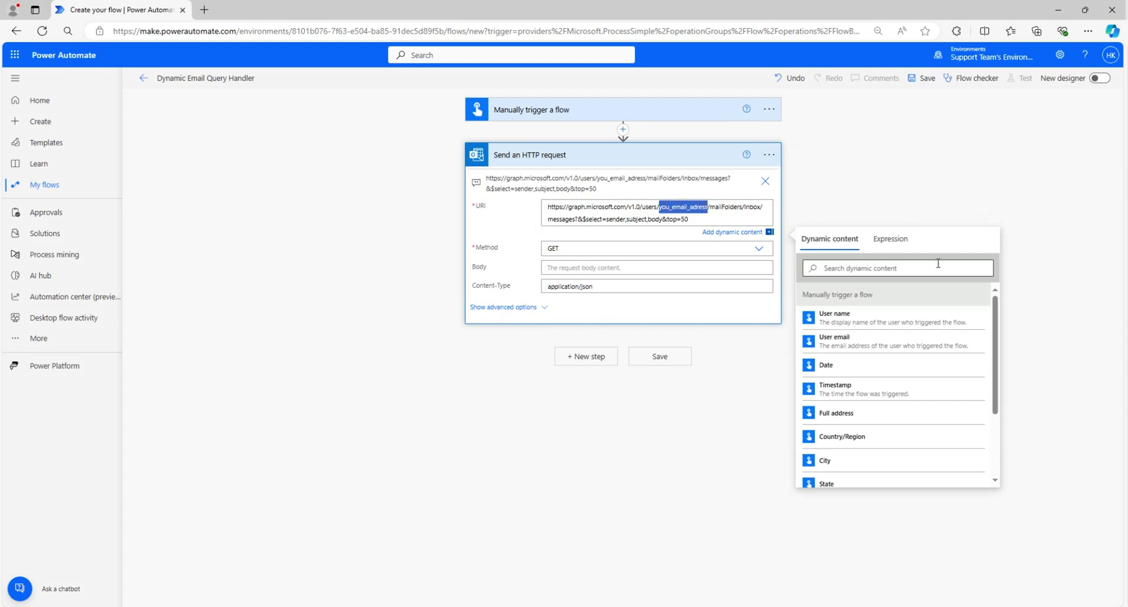
key("BackSpace")
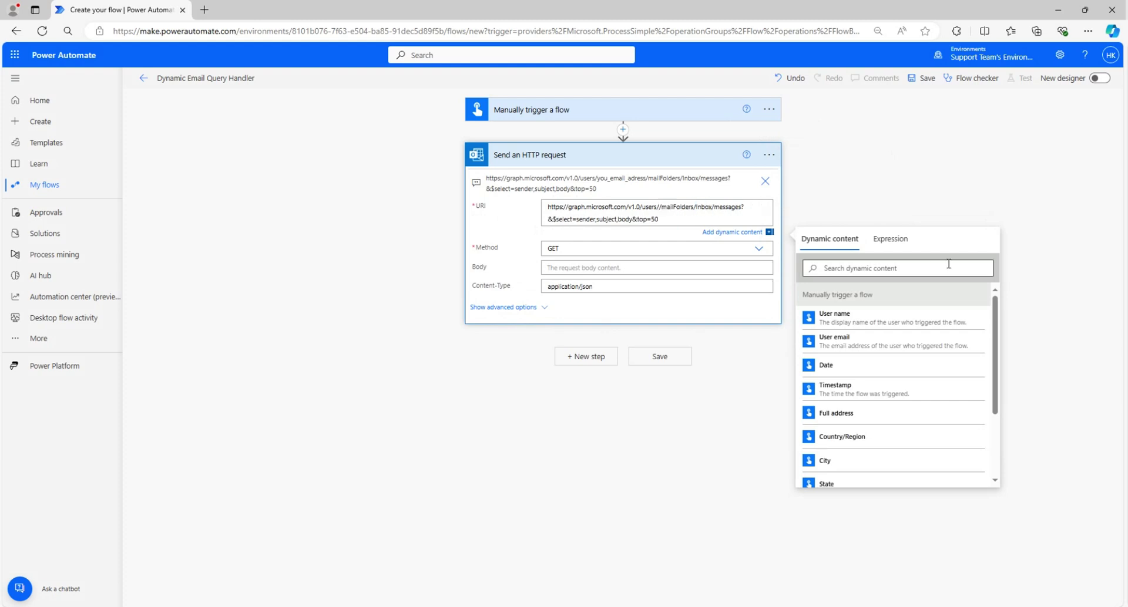
key("ctrl+v")
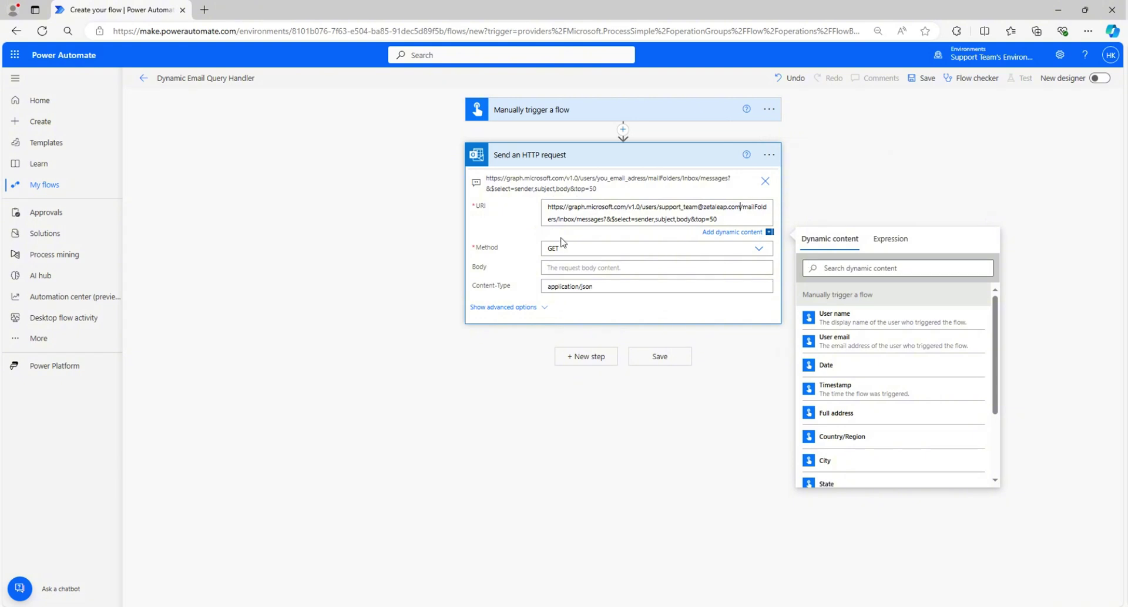
left_click(556, 248)
left_click(504, 245)
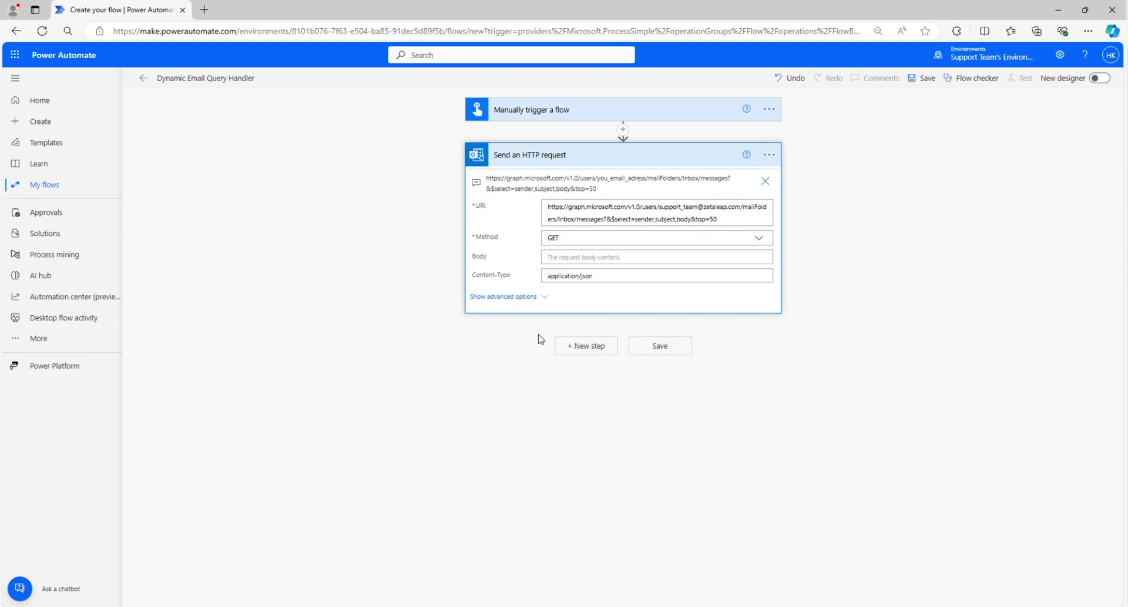
Add an Initialize variable action after the HTTP request and rename it "Initialize get Emails Subject".
left_click(588, 349)
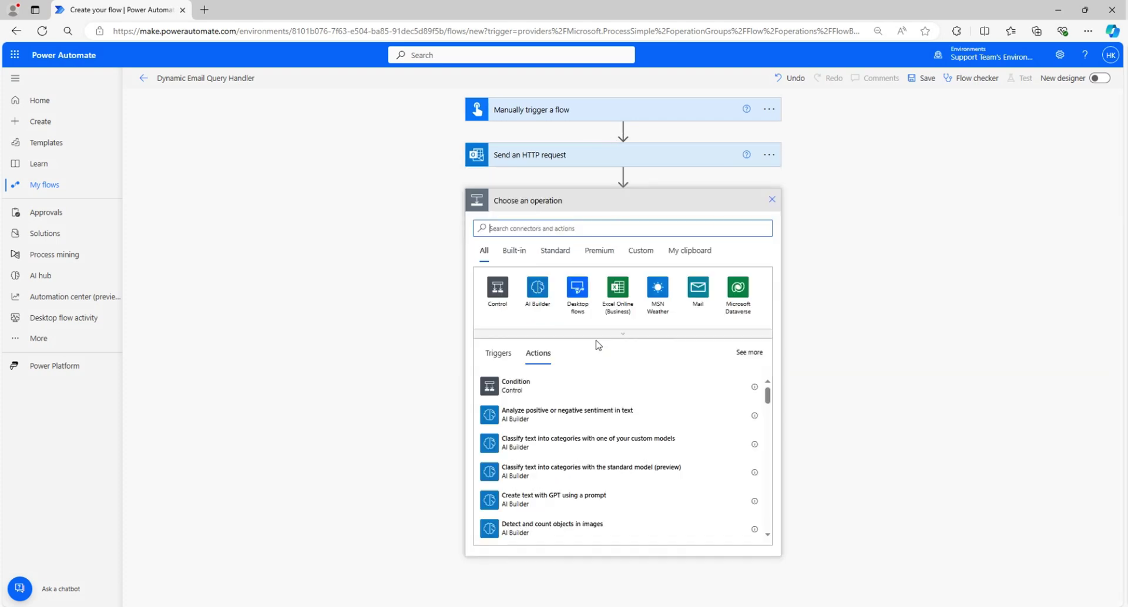
type("var")
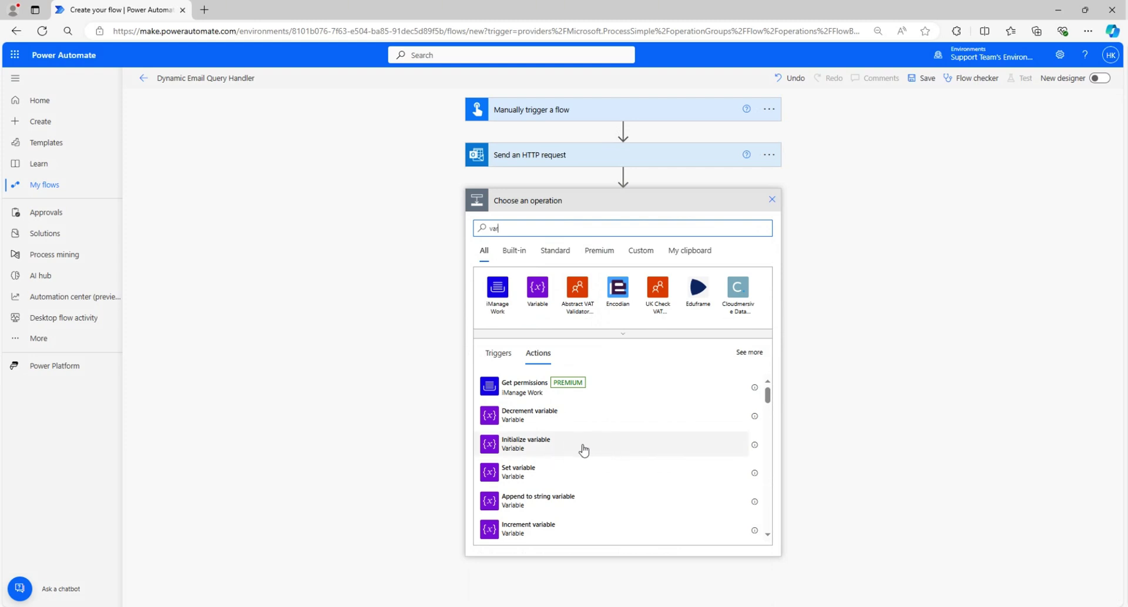
left_click(583, 450)
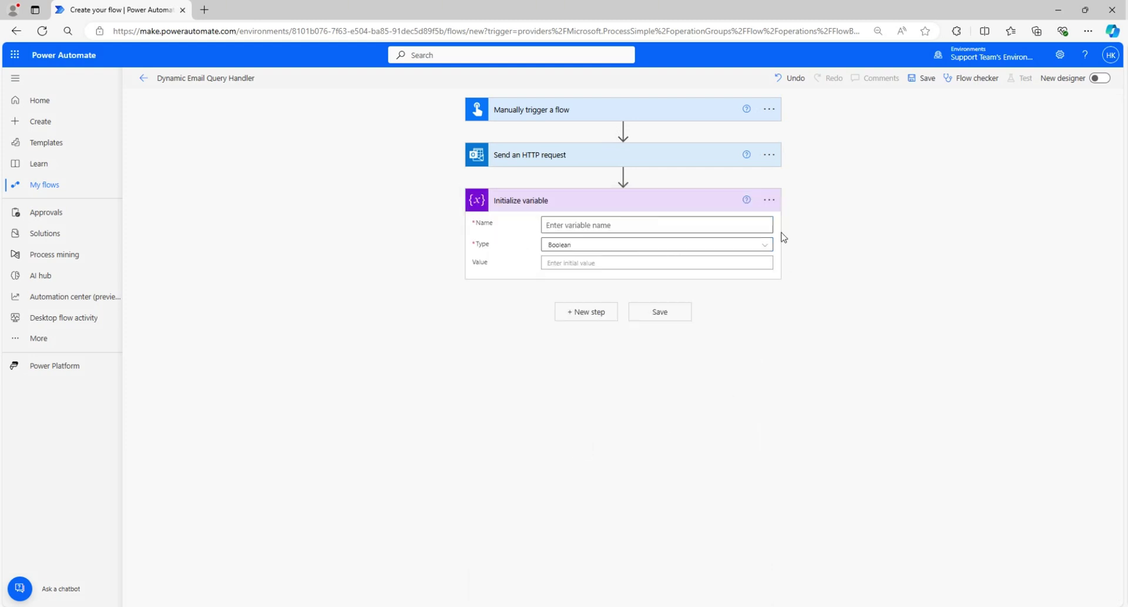
left_click(769, 200)
left_click(802, 236)
type("Initialize")
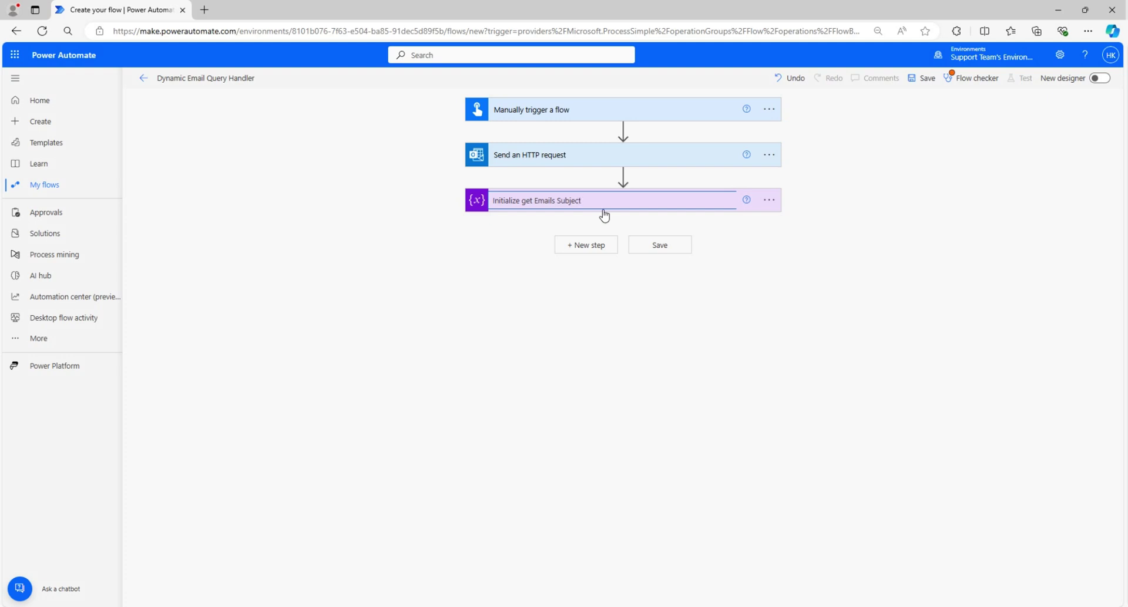
key("Return")
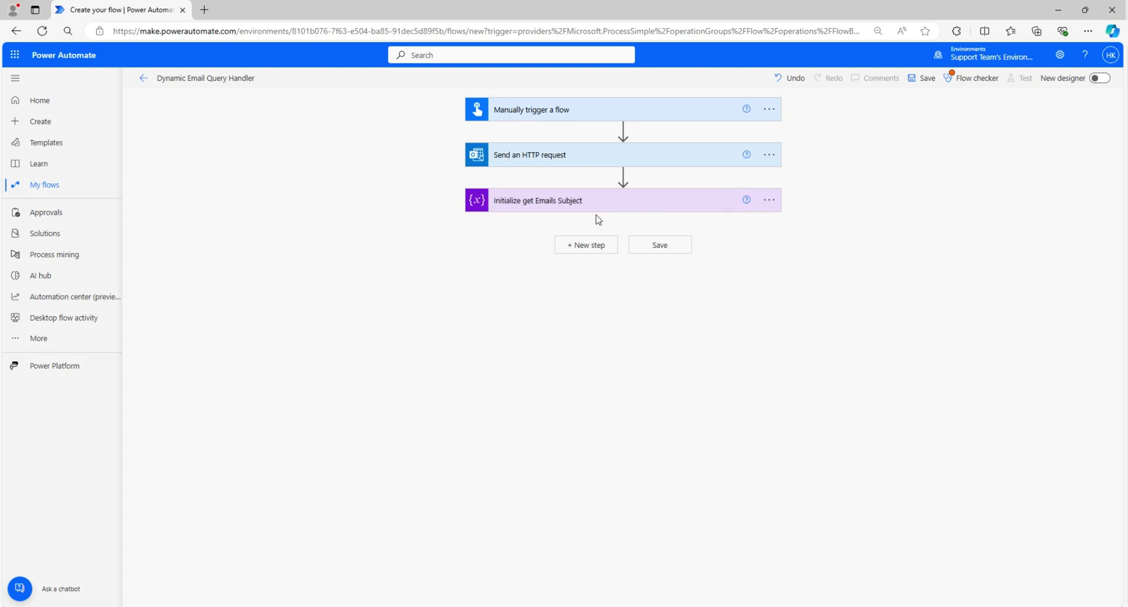
Name the variable in Initialize get Emails Subject "subjects" and set its type to Array.
left_click(556, 205)
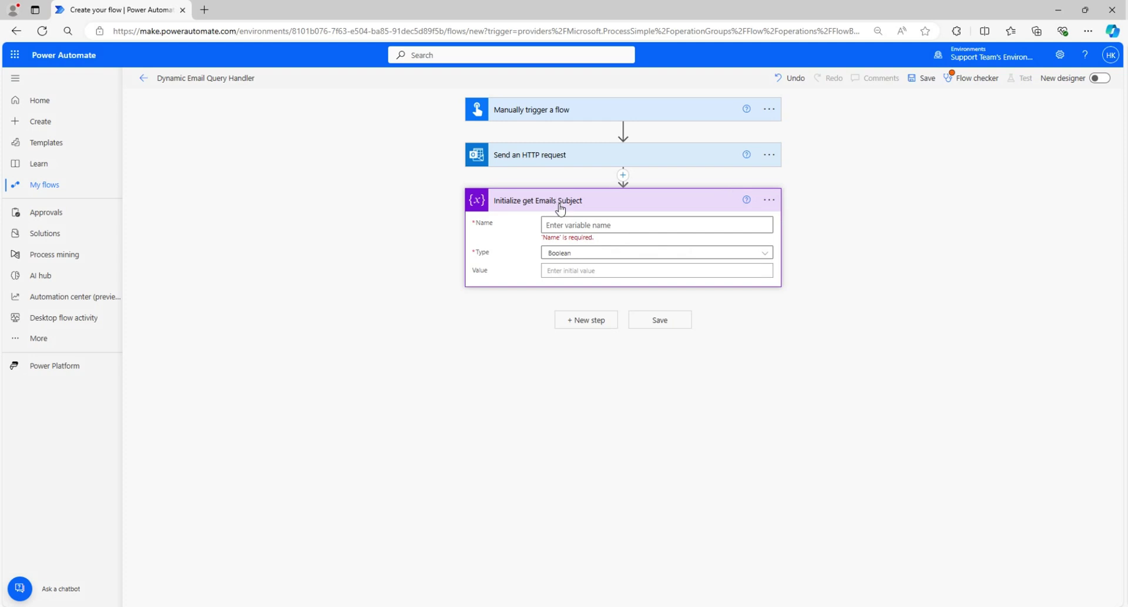
left_click(571, 225)
type("subjects")
left_click(536, 239)
left_click(586, 245)
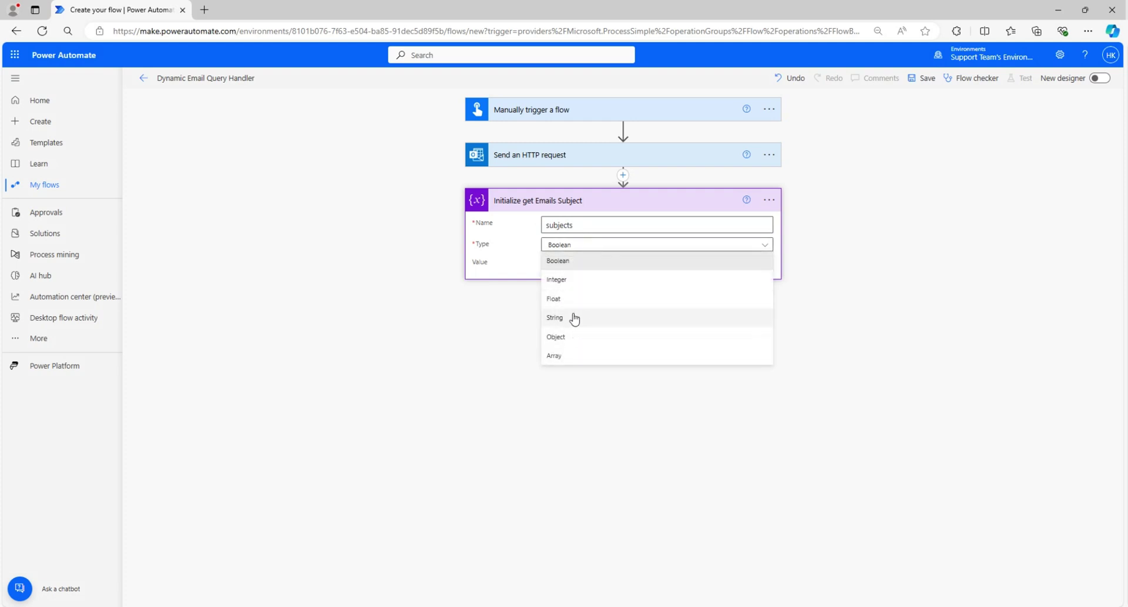
left_click(589, 357)
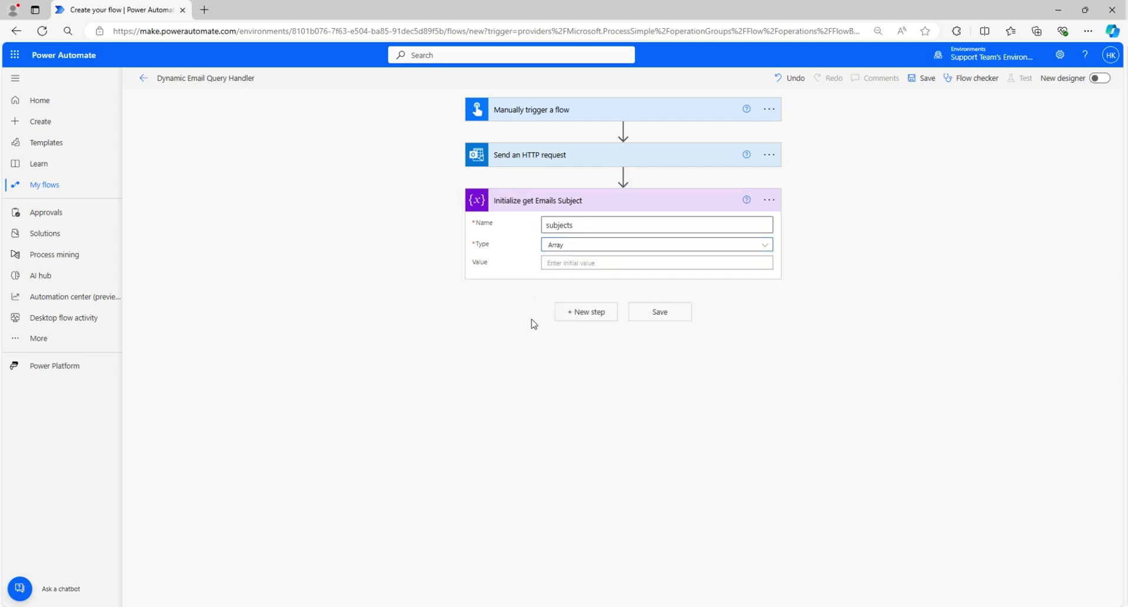
Add an Apply to each control after the variable initialization.
left_click(590, 317)
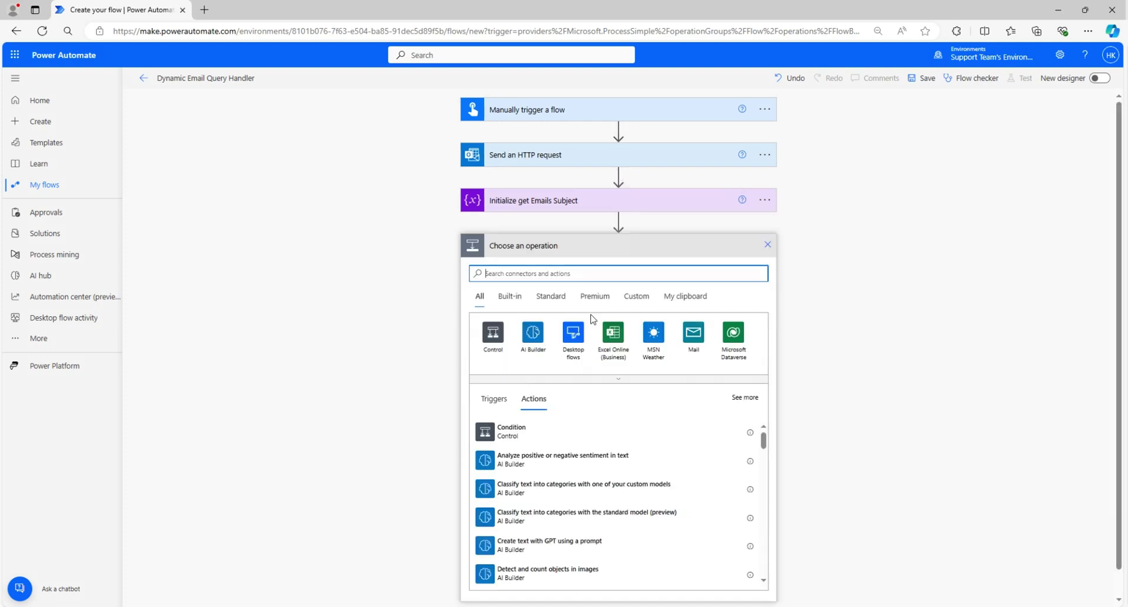
left_click(501, 337)
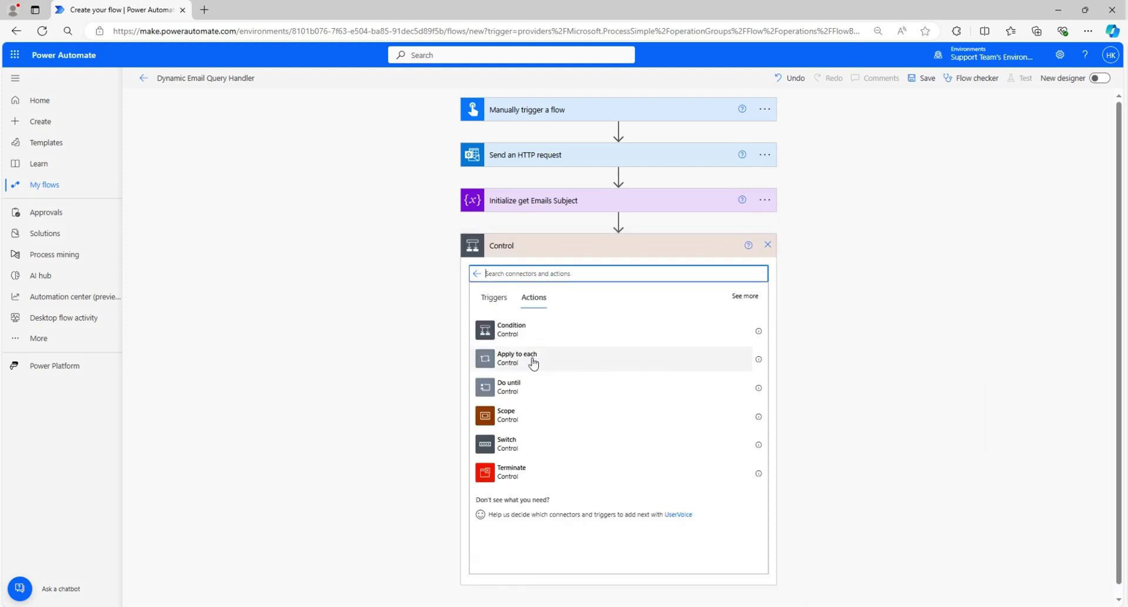
left_click(549, 360)
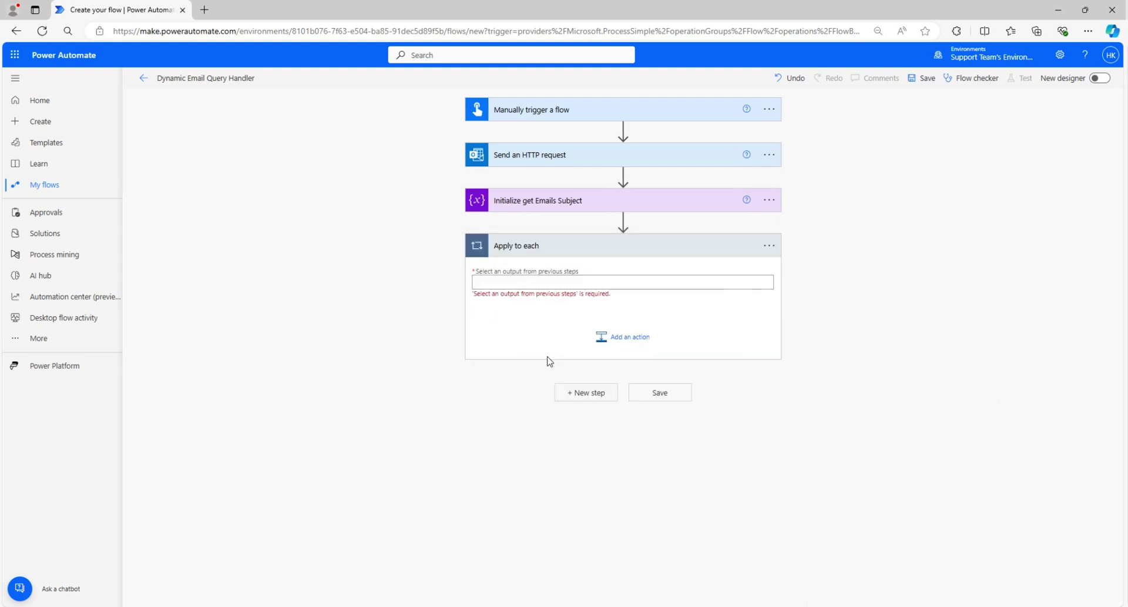
Set the Apply to each input to the expression body('Send_an_HTTP_request')?['value'] and copy the expression text.
left_click(547, 283)
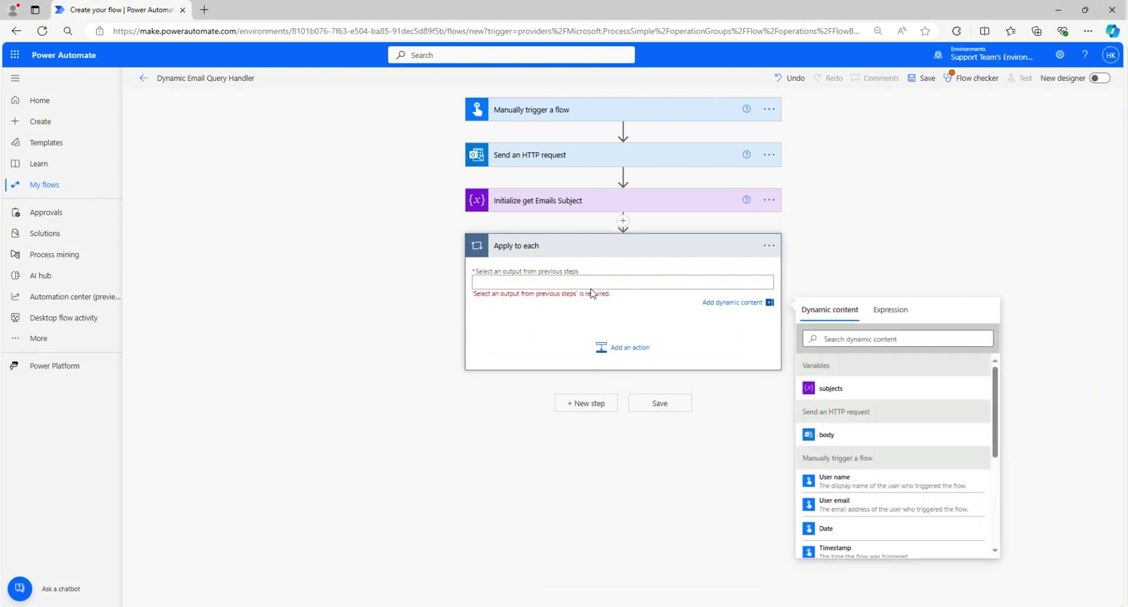
left_click(883, 318)
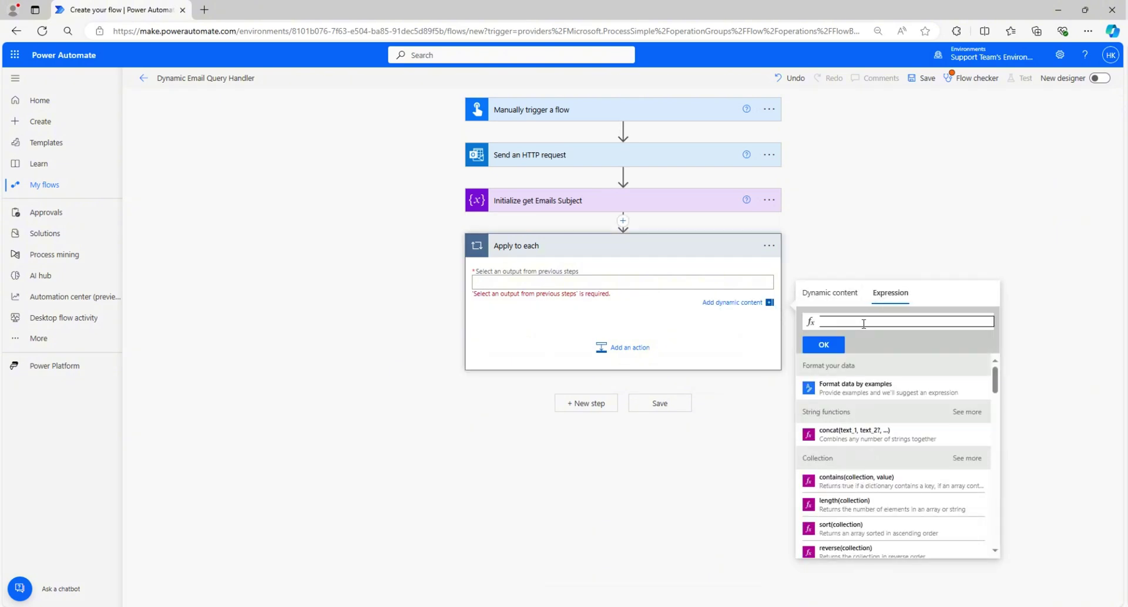
type("body('Send_an_HTTP_request')?['value']")
left_click_drag(982, 322, 805, 326)
key("ctrl+c")
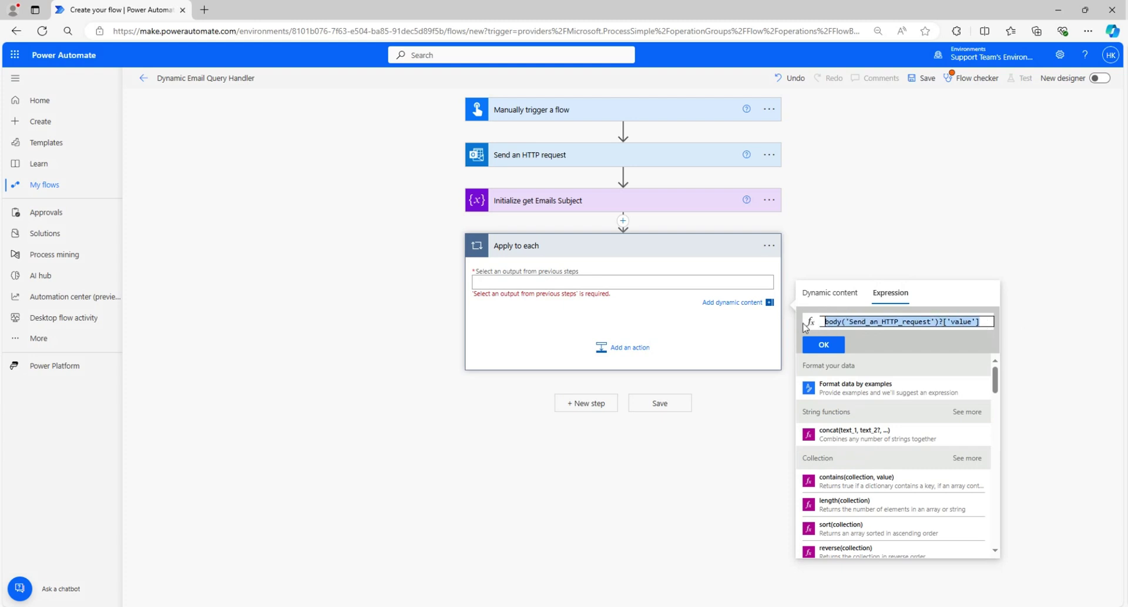
left_click(823, 345)
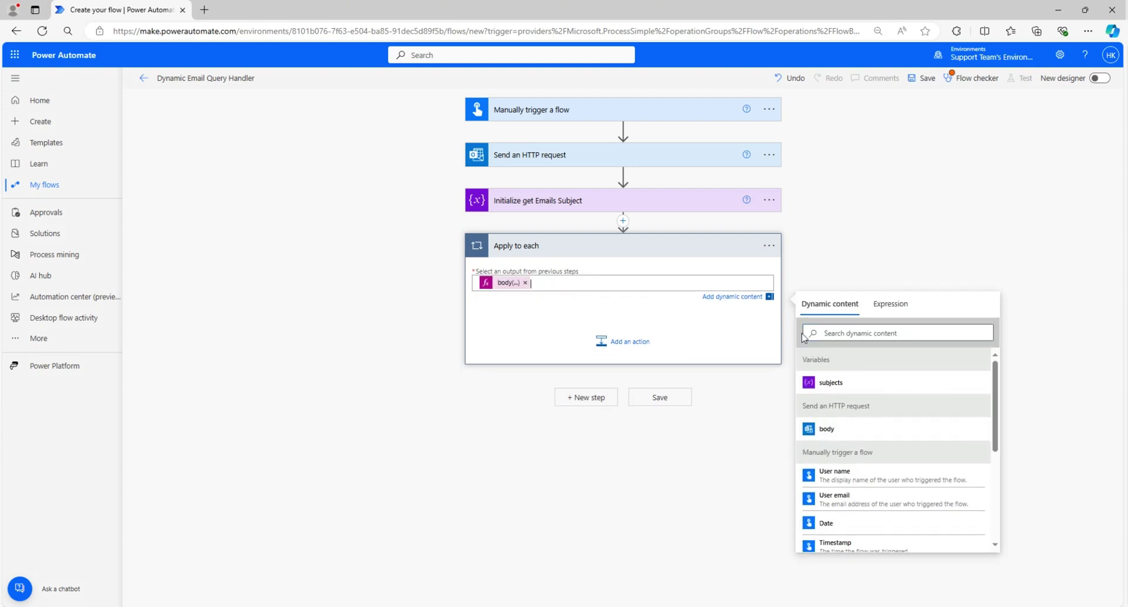
Add a note to the Apply to each loop containing the copied expression body('Send_an_HTTP_request')?['value'].
left_click(769, 246)
left_click(797, 282)
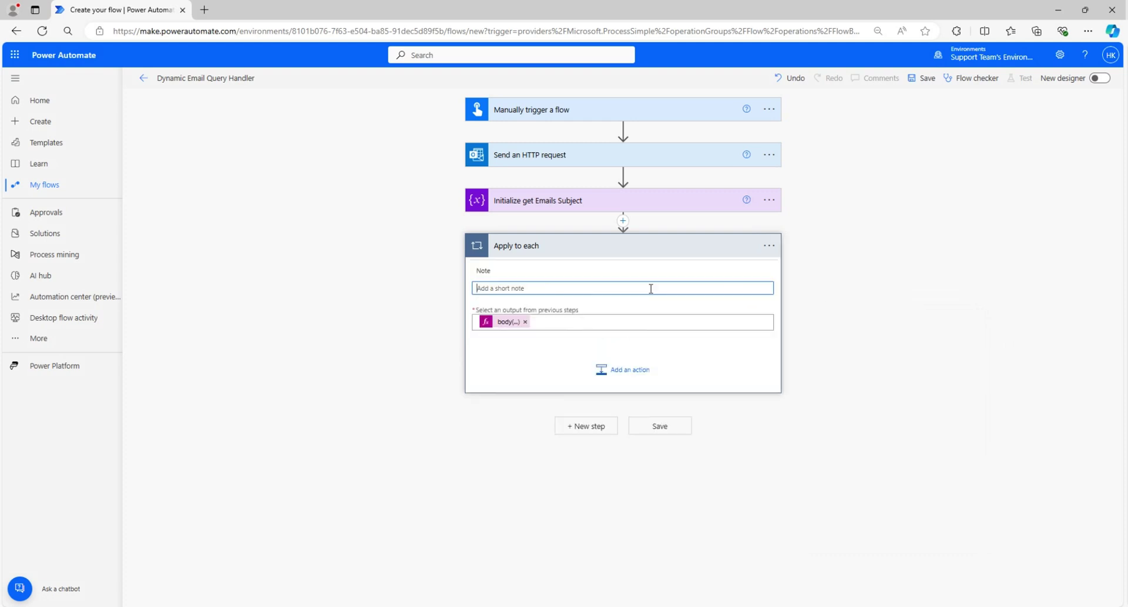
key("ctrl+v")
left_click(545, 347)
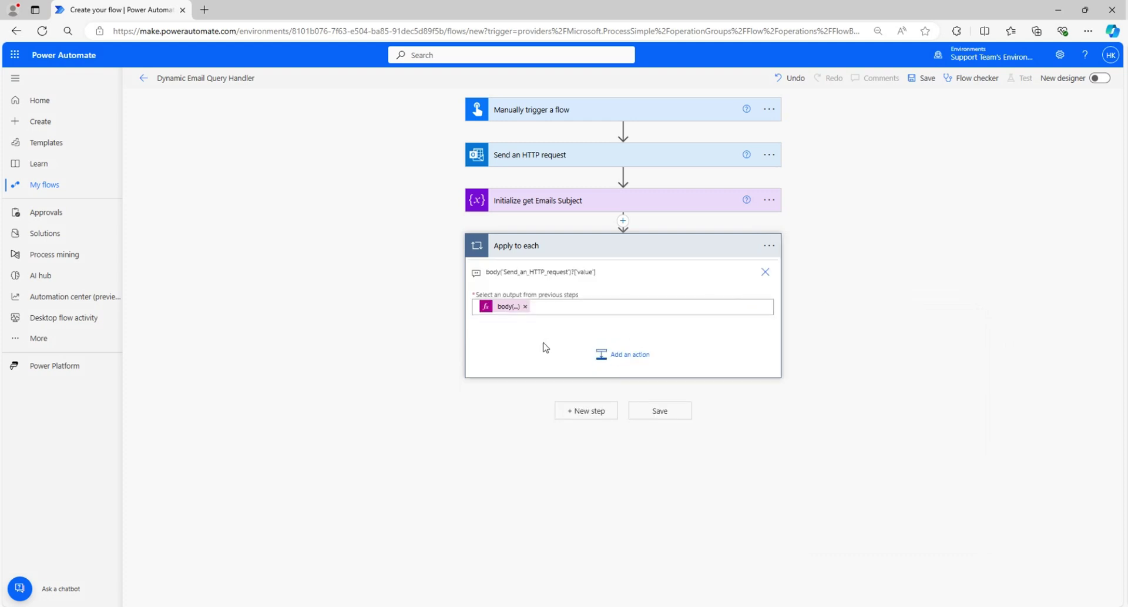
Add an Append to array variable action inside the Apply to each loop and select the subjects variable.
left_click(605, 354)
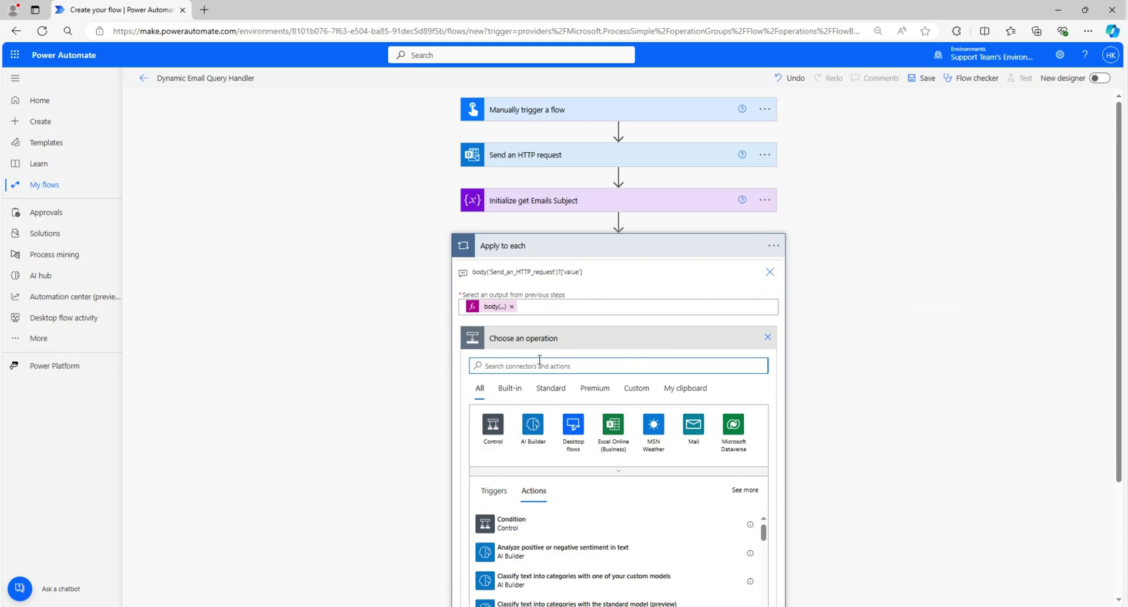
type("append")
scroll(536, 356, "down", 1)
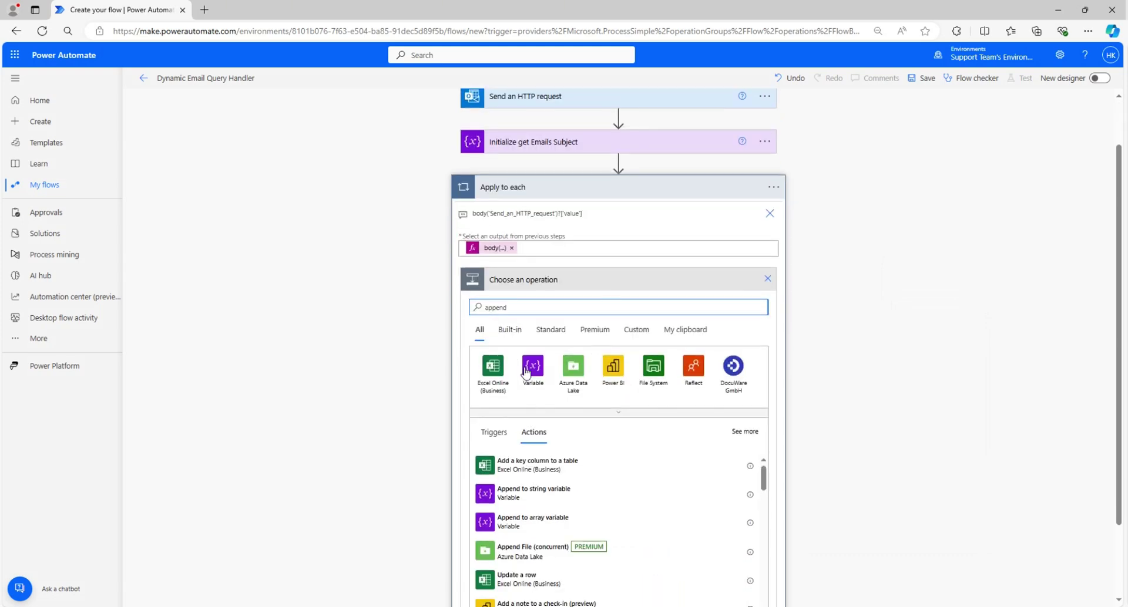
left_click(527, 523)
left_click(754, 366)
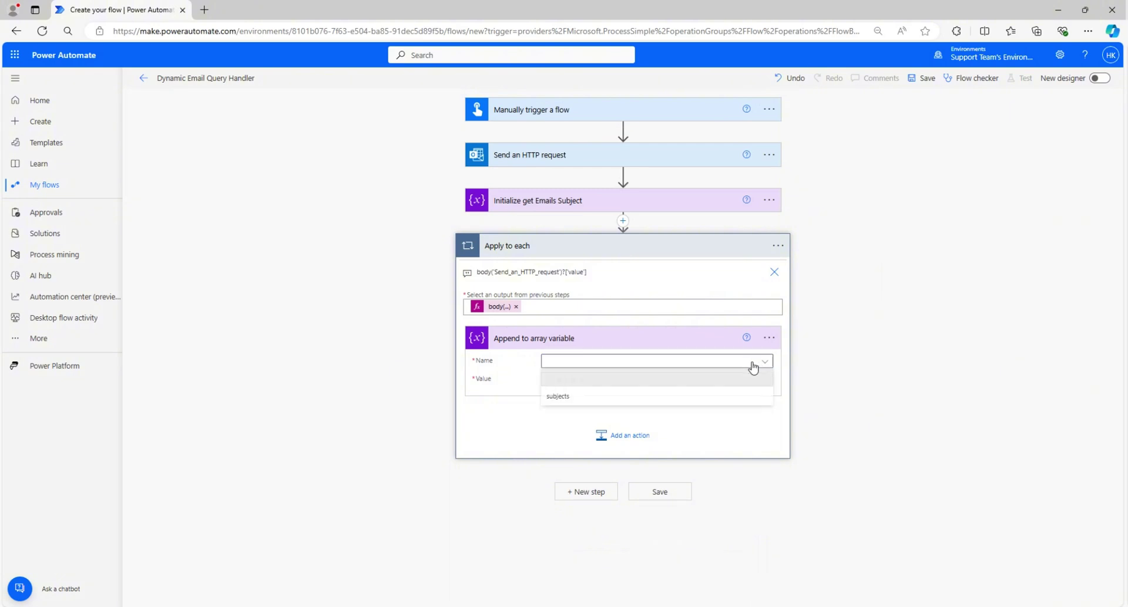
left_click(575, 397)
Enter a multi-line JSON object in braces with the key "Subject": as the value to append.
left_click(585, 378)
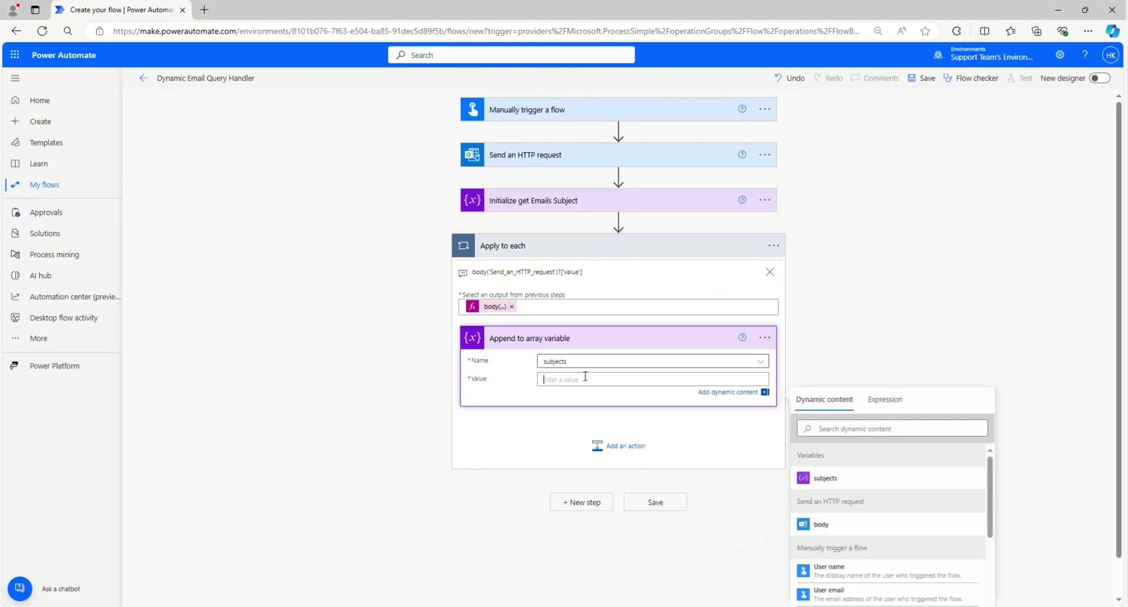
type("t")
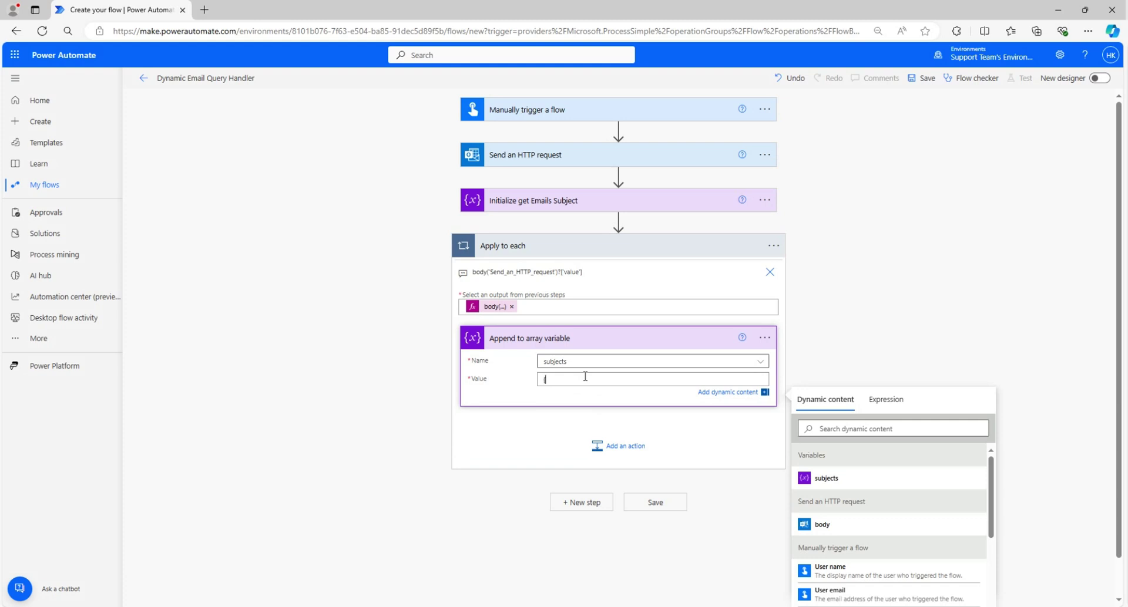
key("Return")
key("Return")
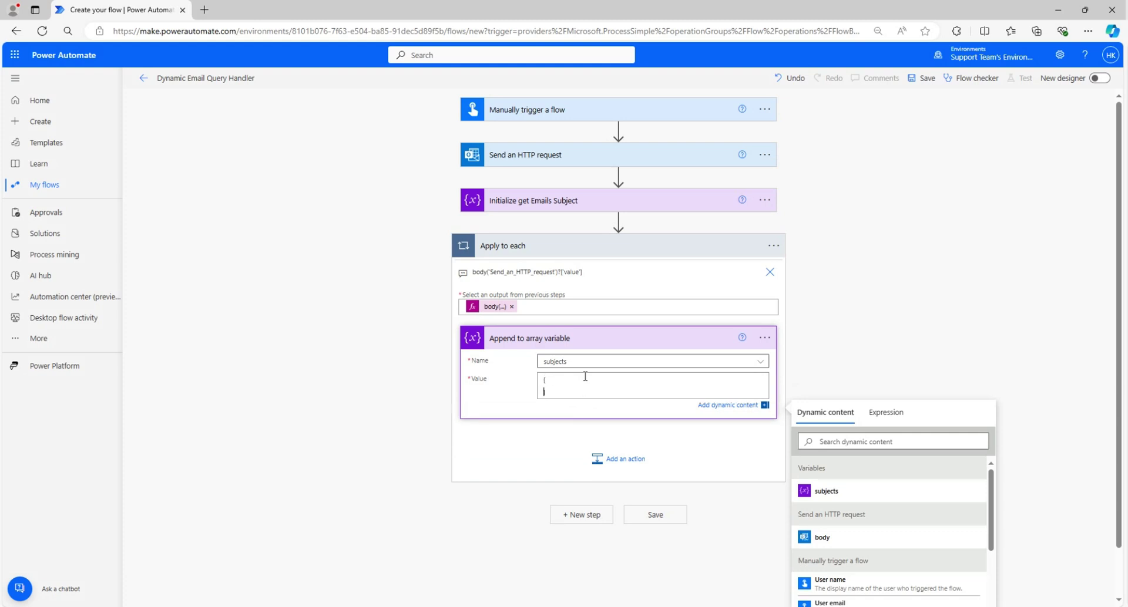
key("Tab")
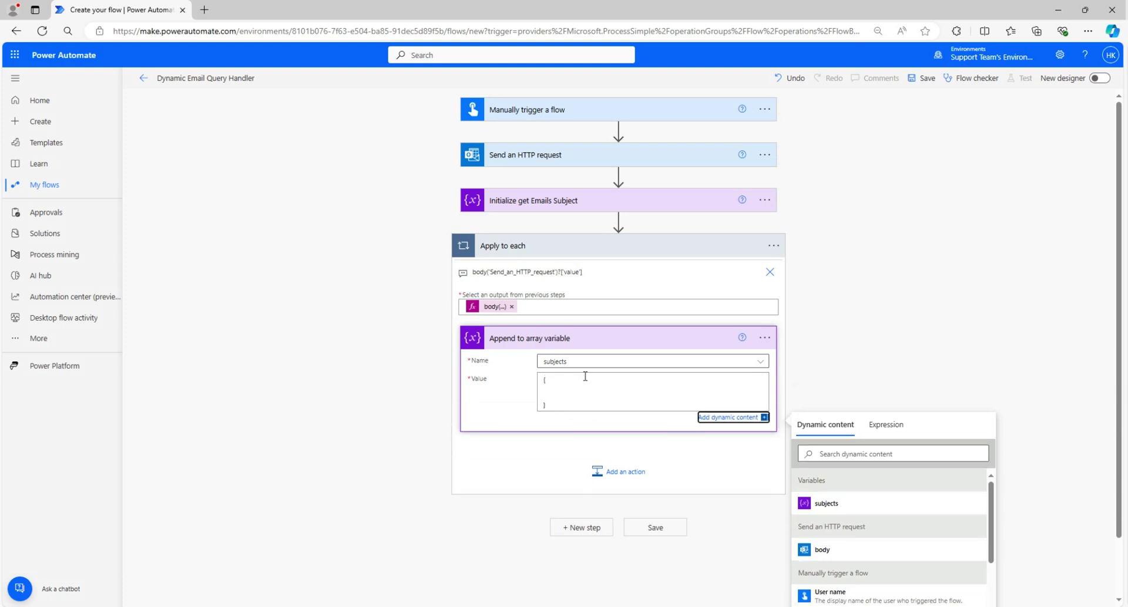
left_click(568, 388)
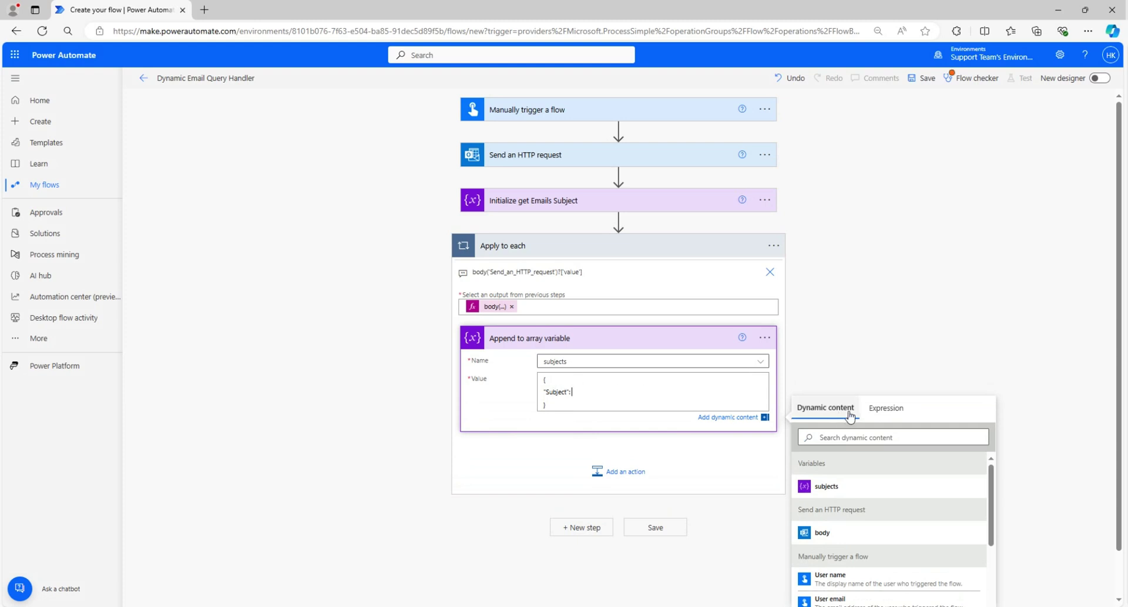
Insert the expression items('Apply_to_each')?['subject'] as the value of the "Subject" key.
left_click(876, 412)
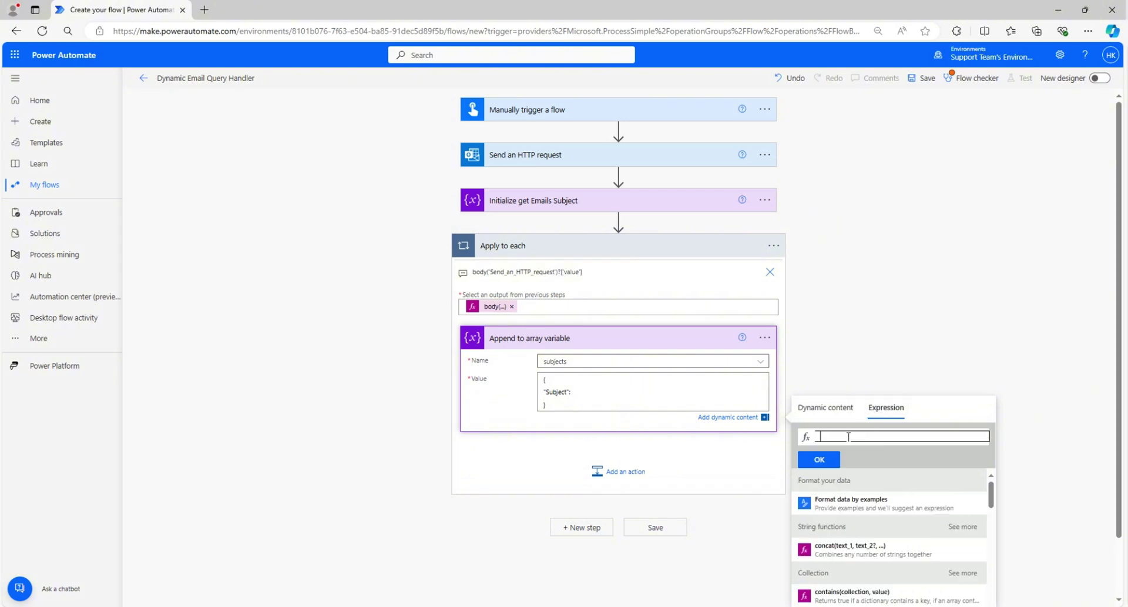
type("items('Apply_to_each')?['subject']")
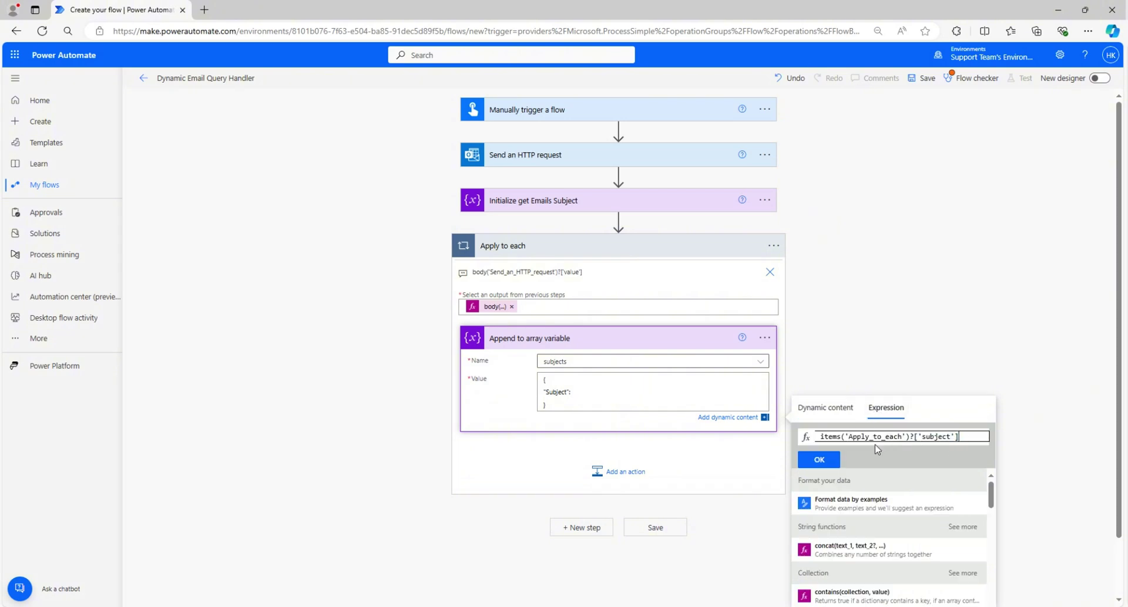
key("ctrl+a")
left_click(819, 461)
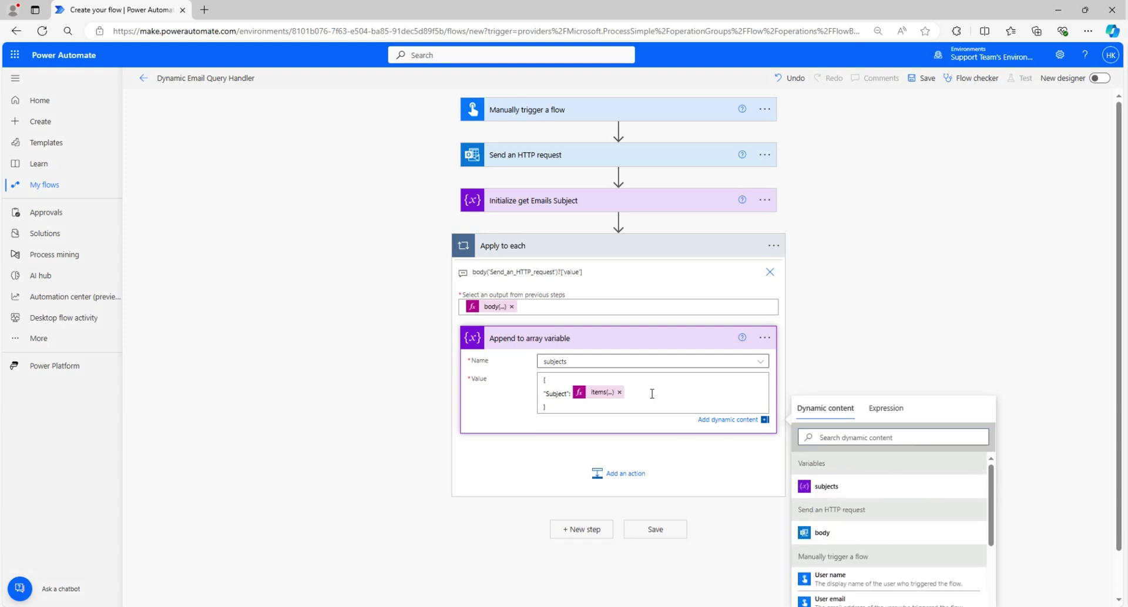
Add a Create HTML table action after the Apply to each loop, using the subjects variable as its From source.
left_click(597, 531)
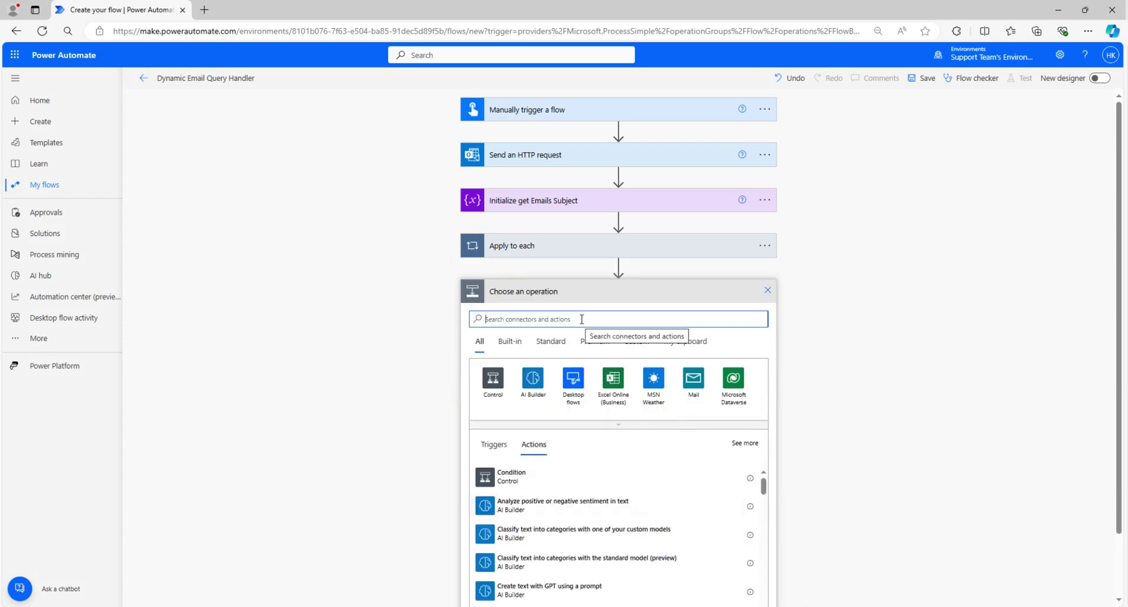
type("Create html table")
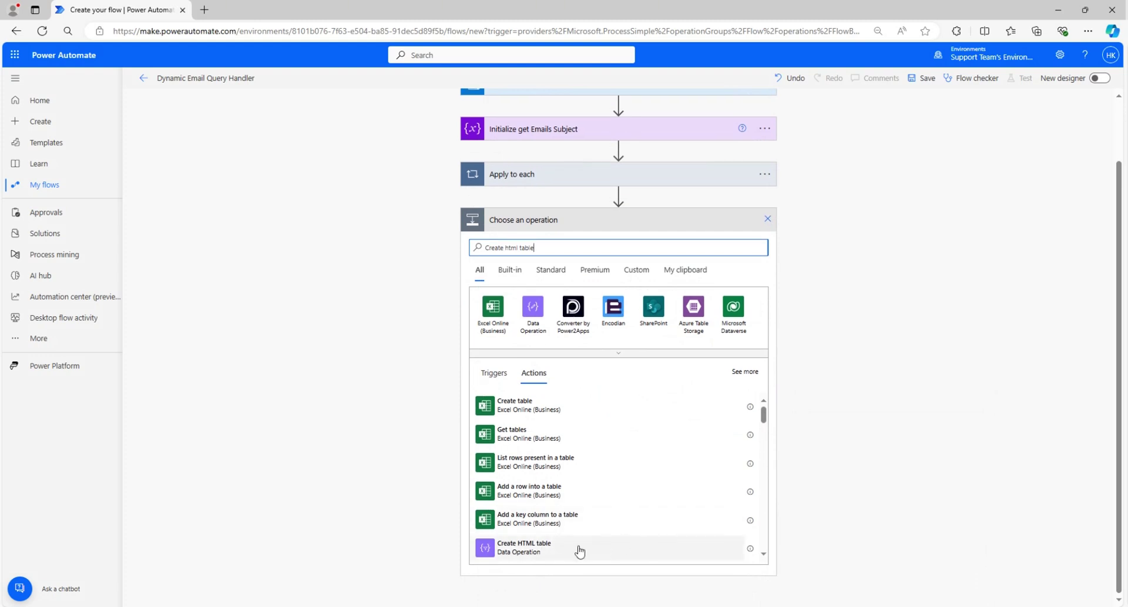
left_click(608, 553)
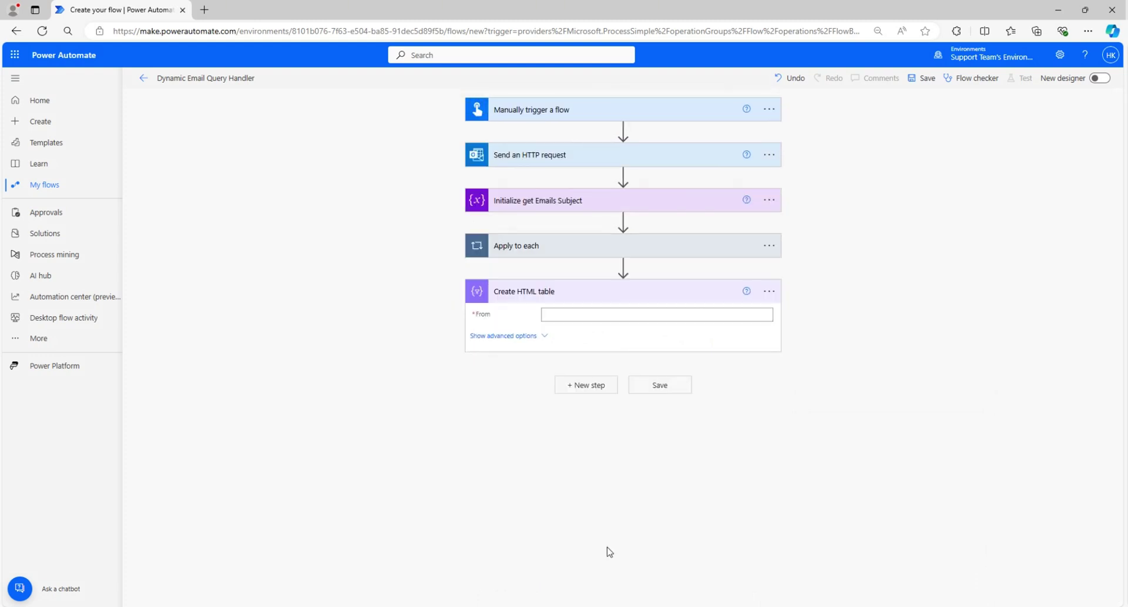
left_click(604, 315)
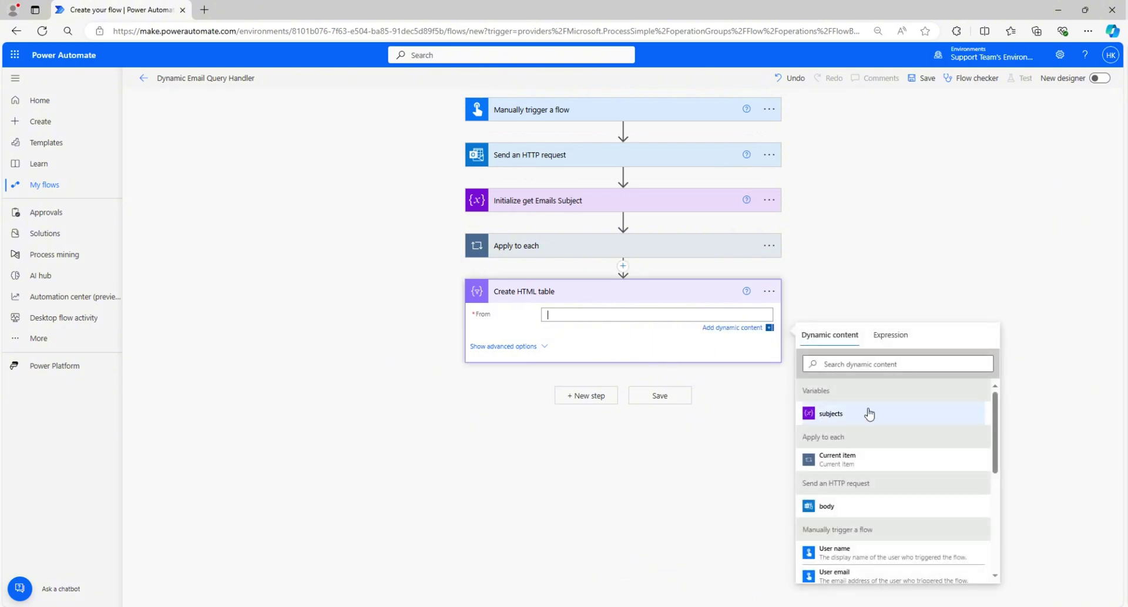
left_click(845, 415)
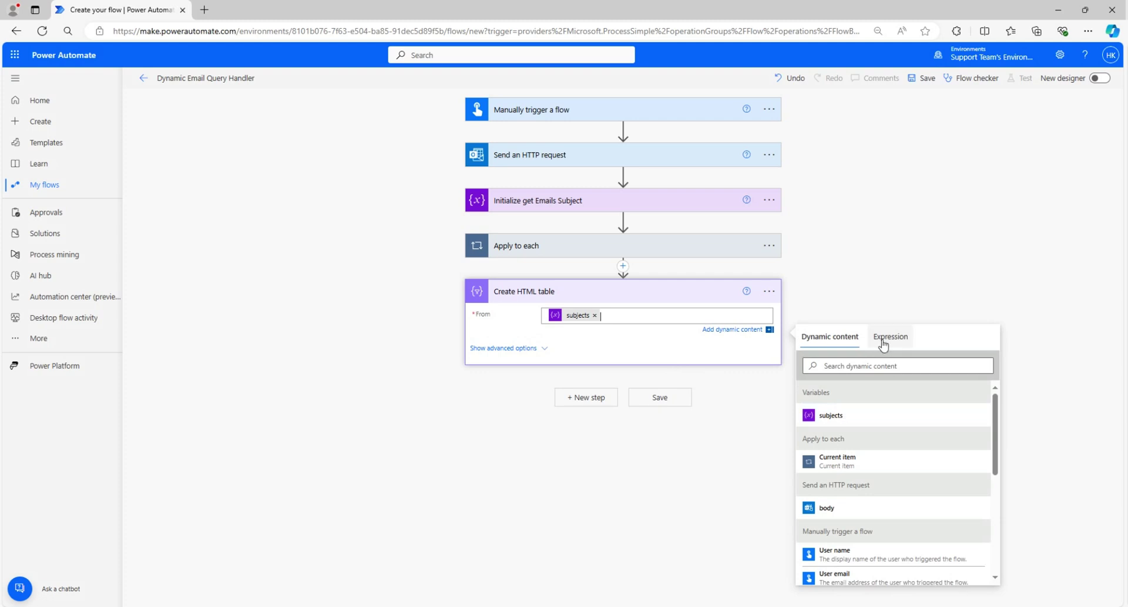
left_click(901, 274)
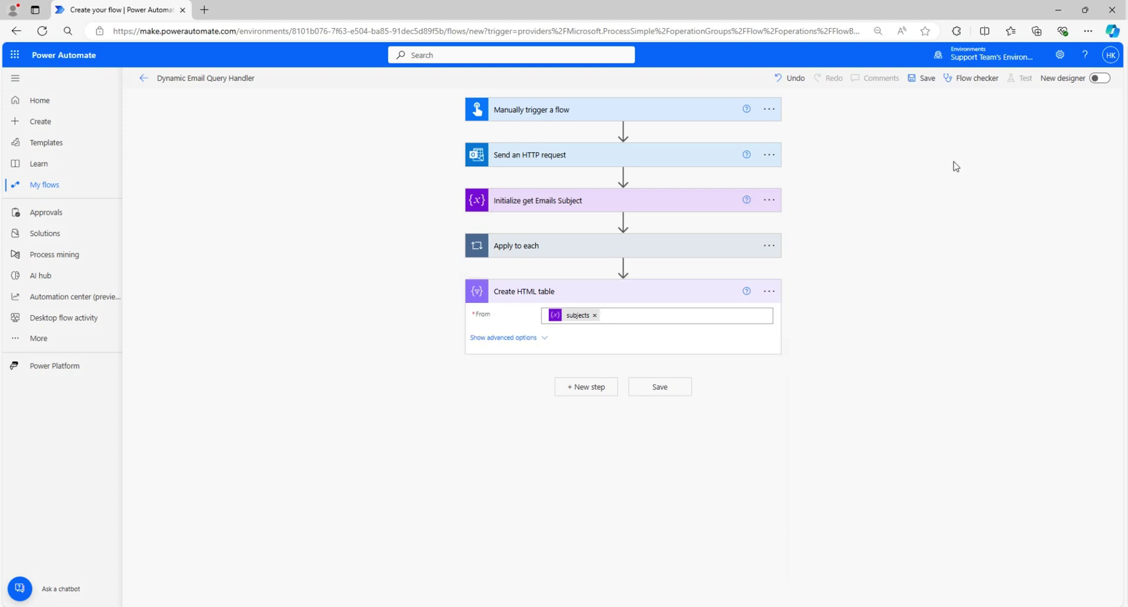
Save the flow and run a manual test of it with the Office 365 Outlook connection.
left_click(928, 80)
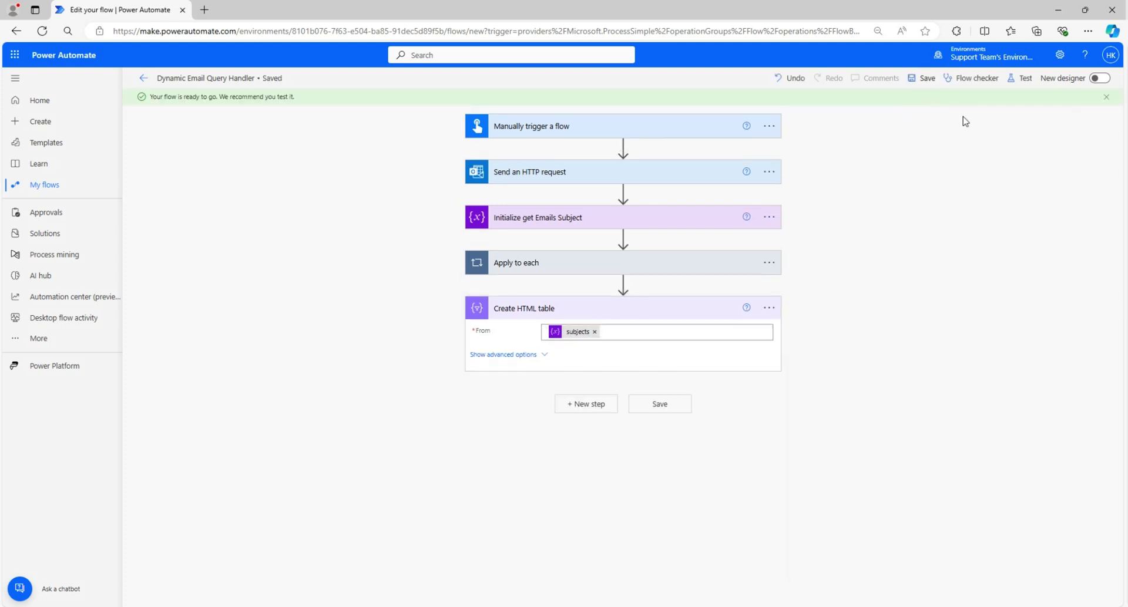
left_click(1024, 84)
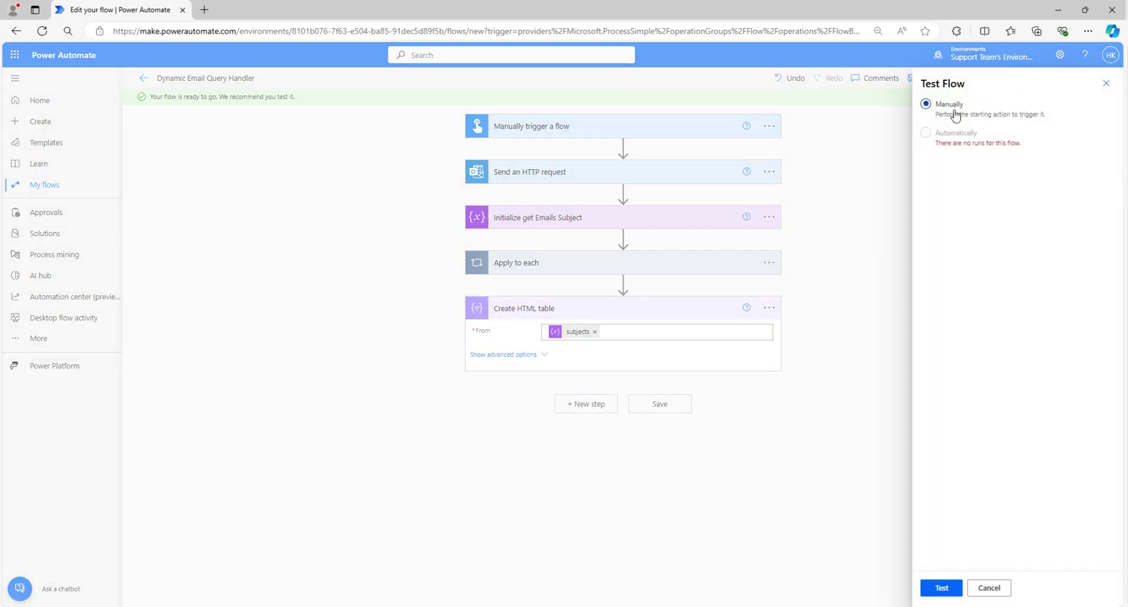
left_click(941, 590)
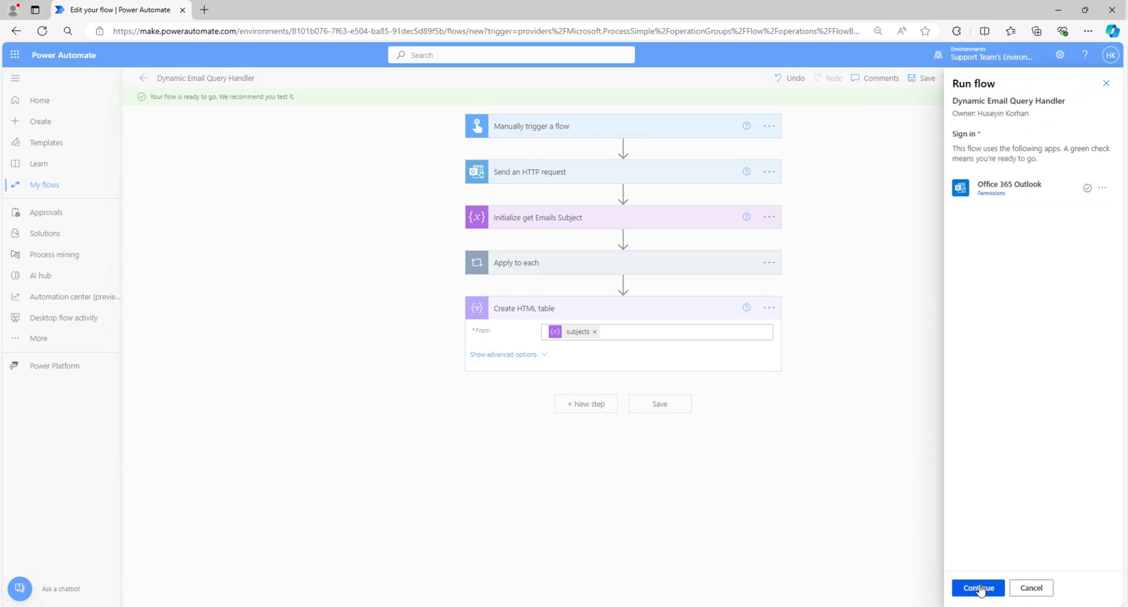
left_click(979, 589)
left_click(979, 589)
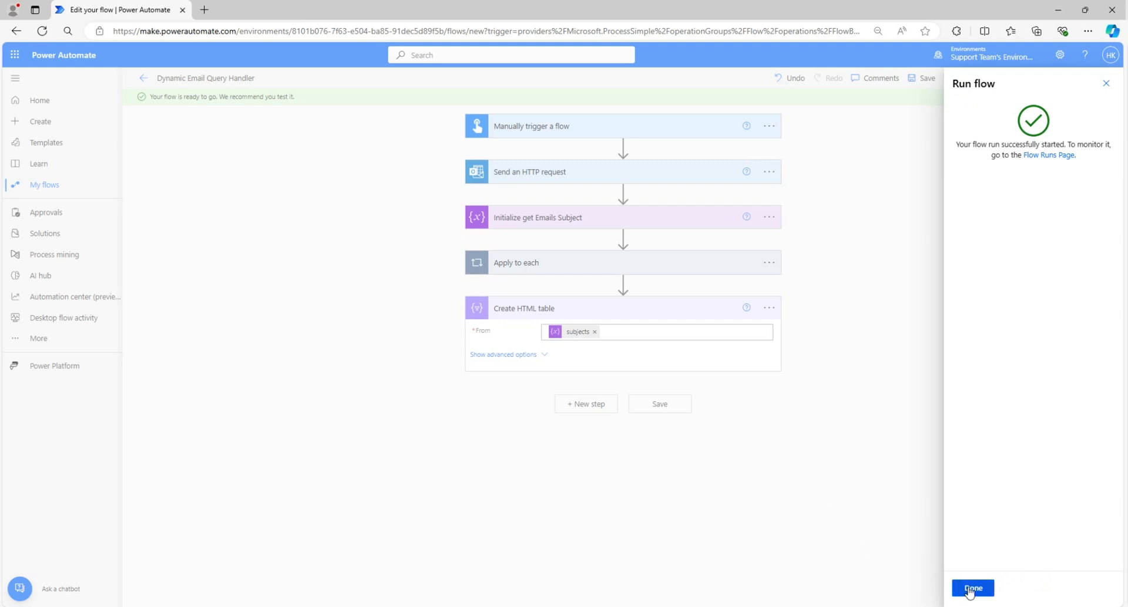
left_click(971, 588)
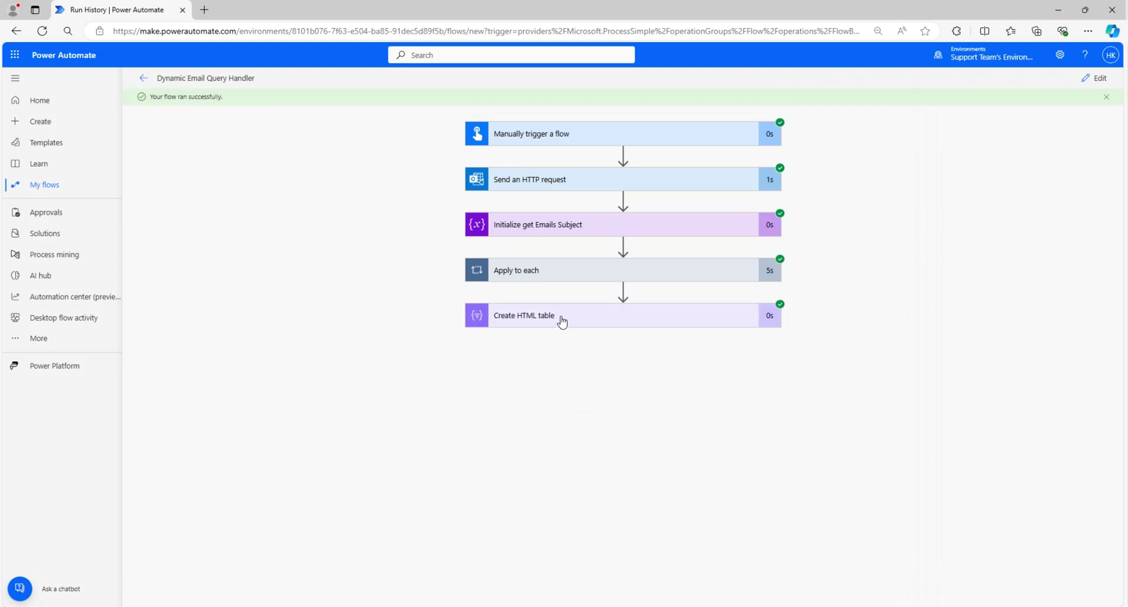
Examine the email subjects in the inputs and outputs of the Create HTML table action in the test run.
left_click(562, 322)
scroll(408, 388, "down", 1)
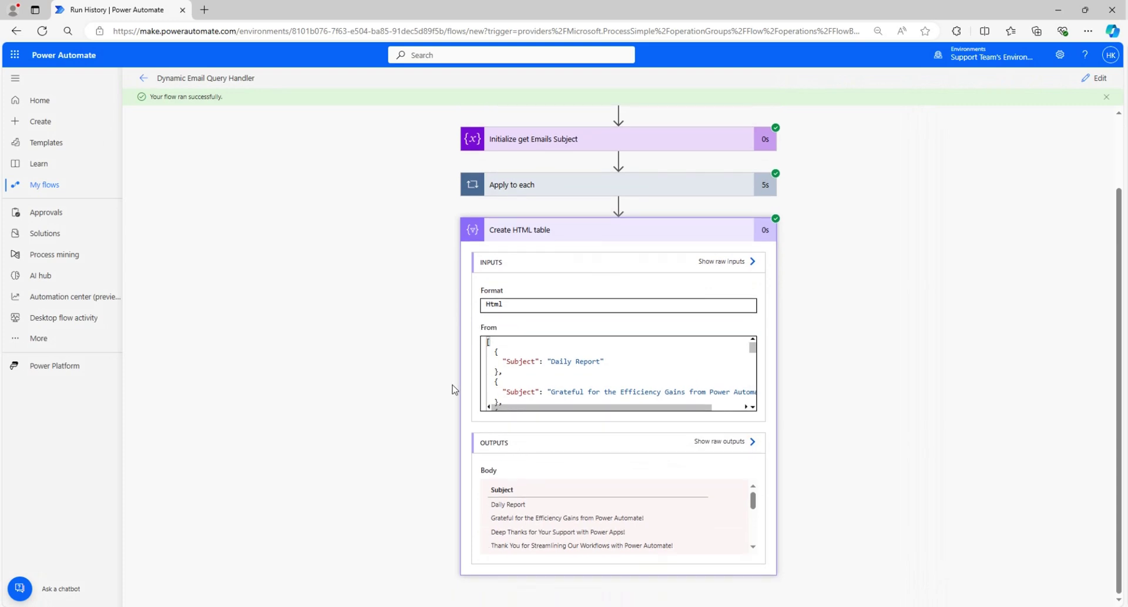
scroll(579, 391, "down", 4)
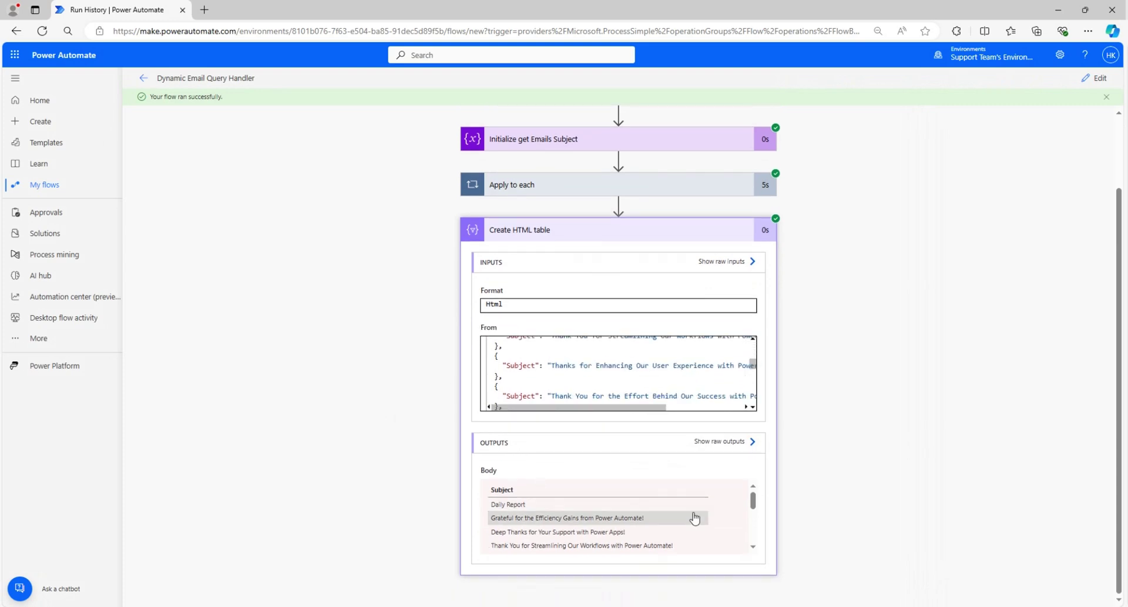
mouse_move(753, 502)
left_mouse_down()
mouse_move(755, 543)
mouse_move(762, 499)
left_mouse_up()
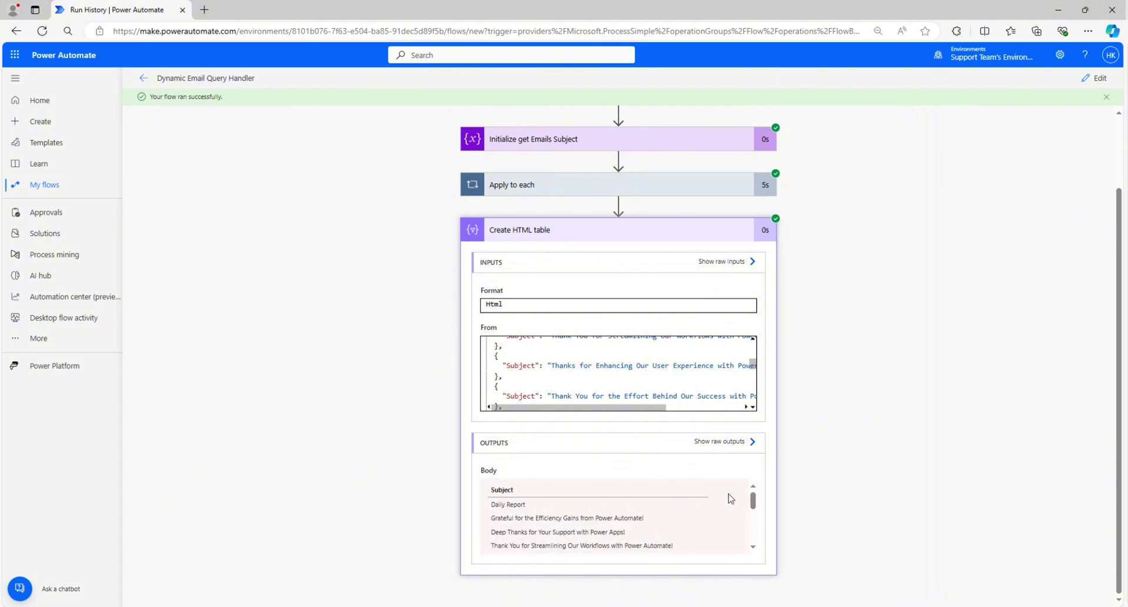